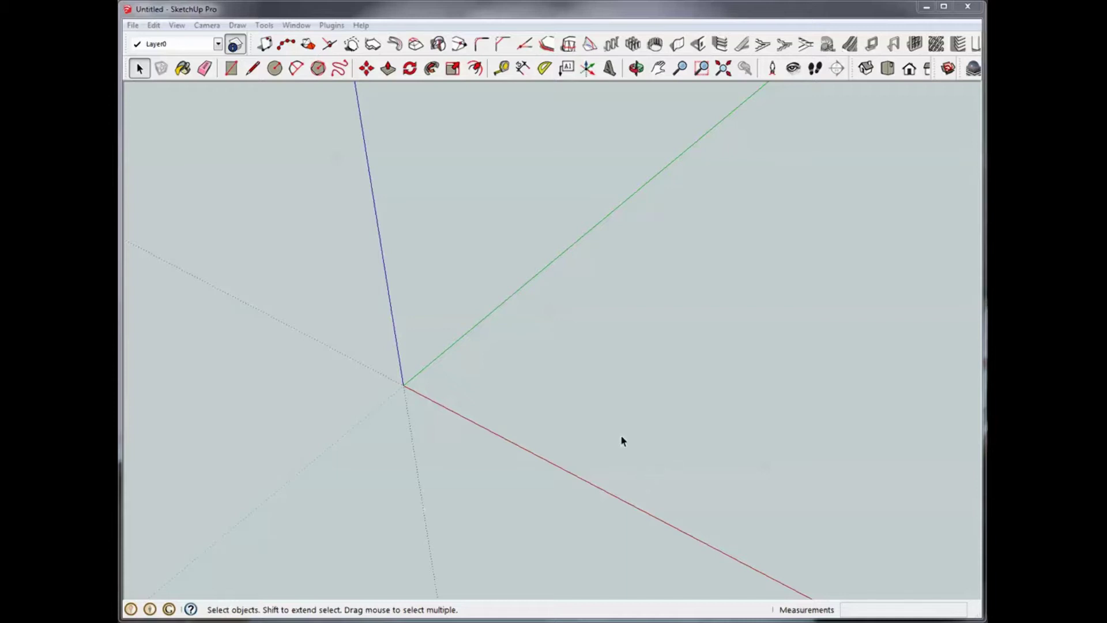
- Draw a rectangle on the ground plane from the origin to a far opposite corner
click(231, 68)
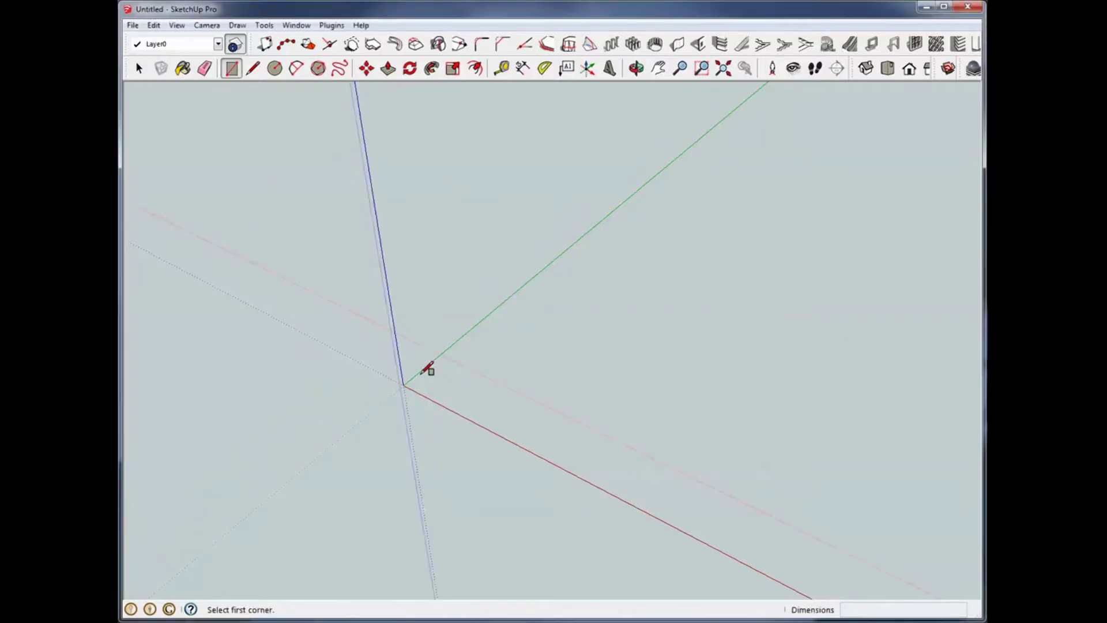
click(404, 385)
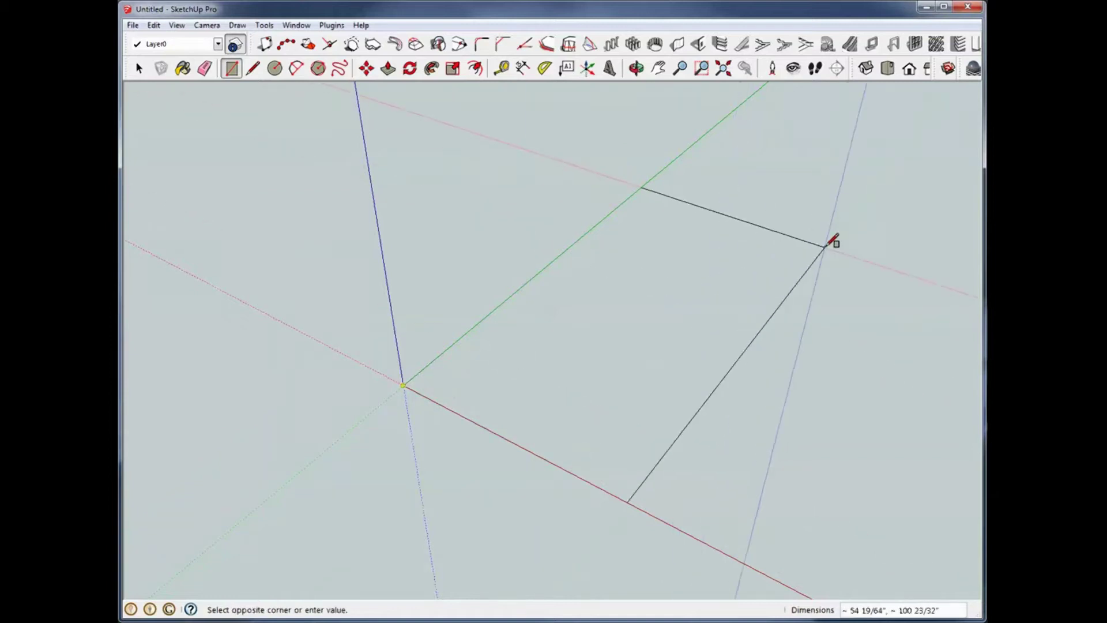
click(825, 246)
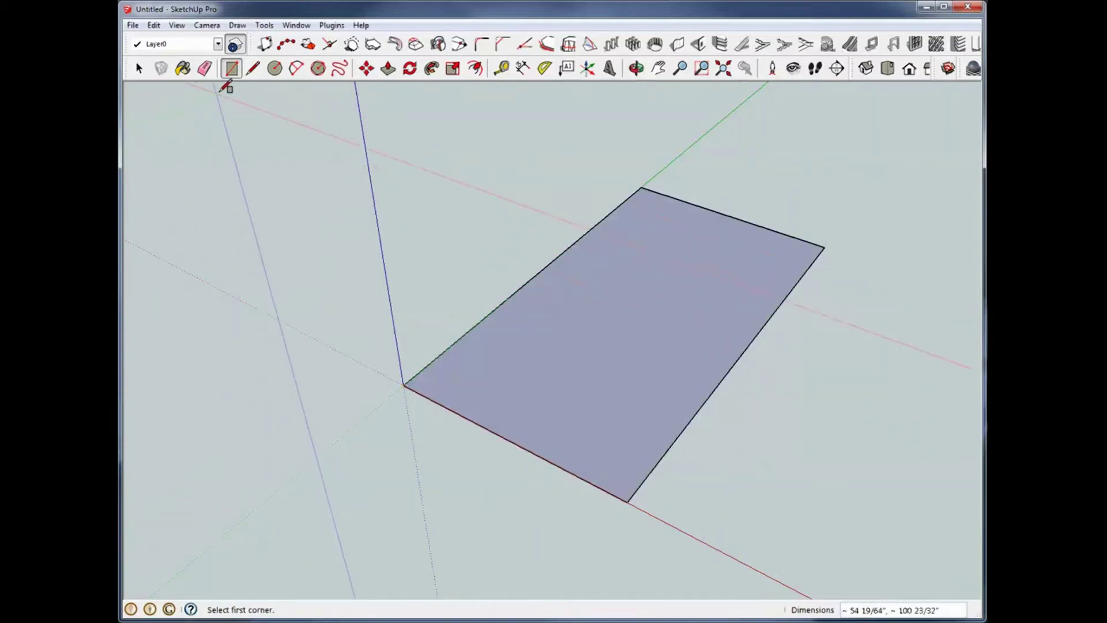
click(253, 68)
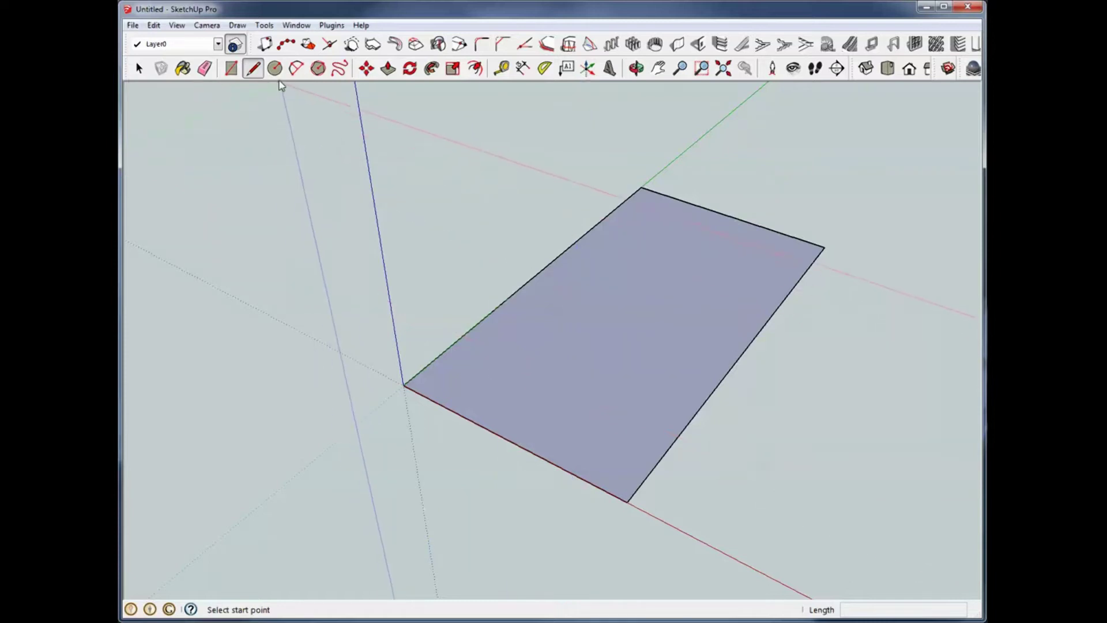
click(276, 68)
click(783, 517)
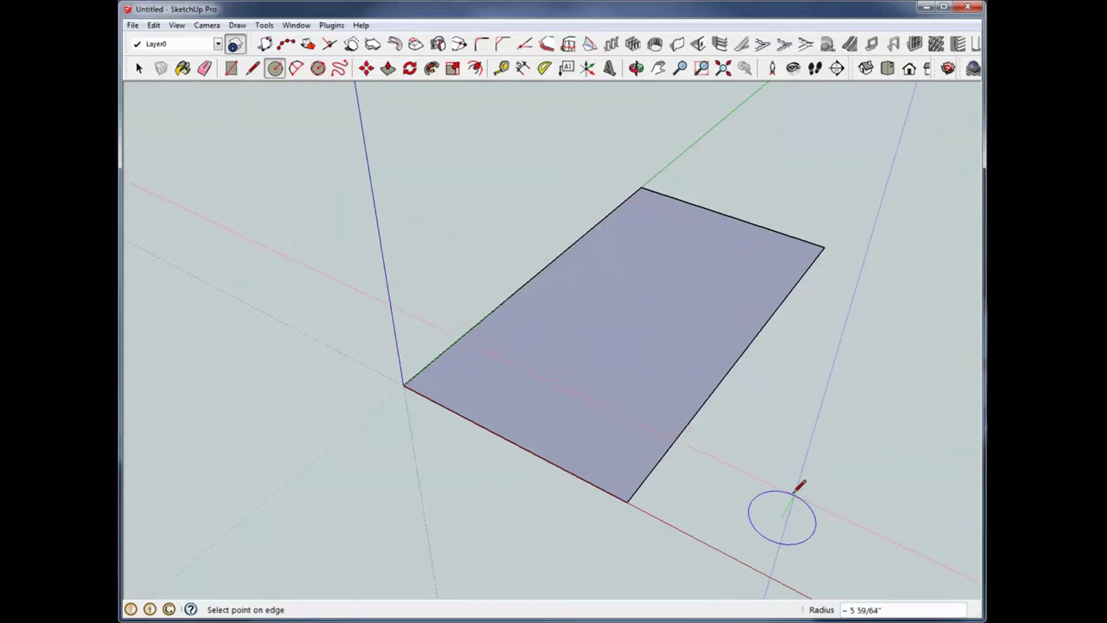
click(796, 491)
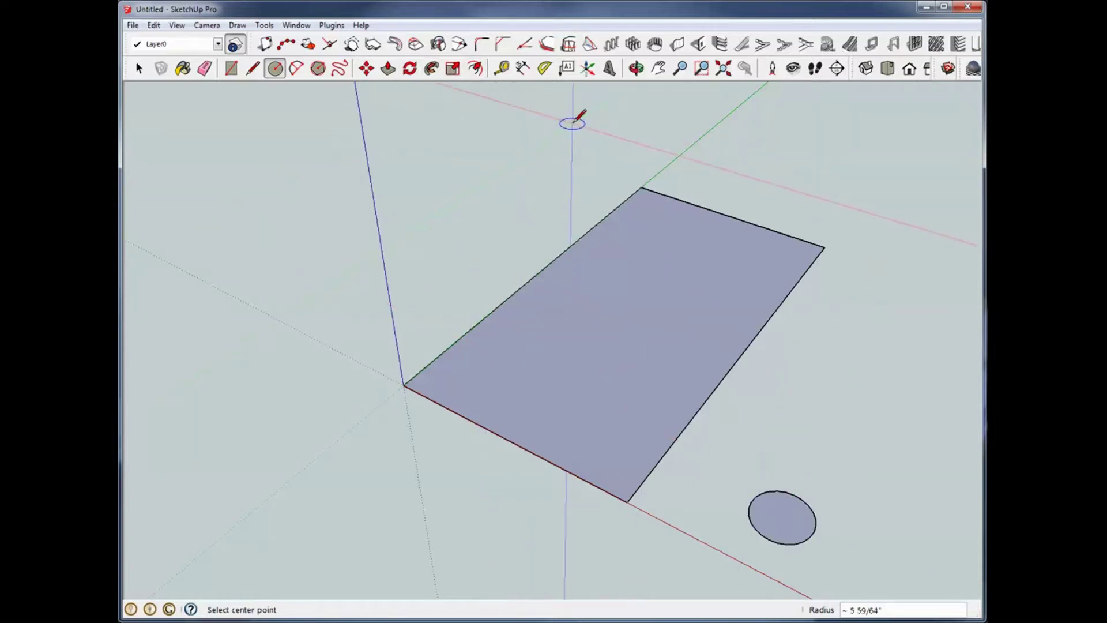
key(l)
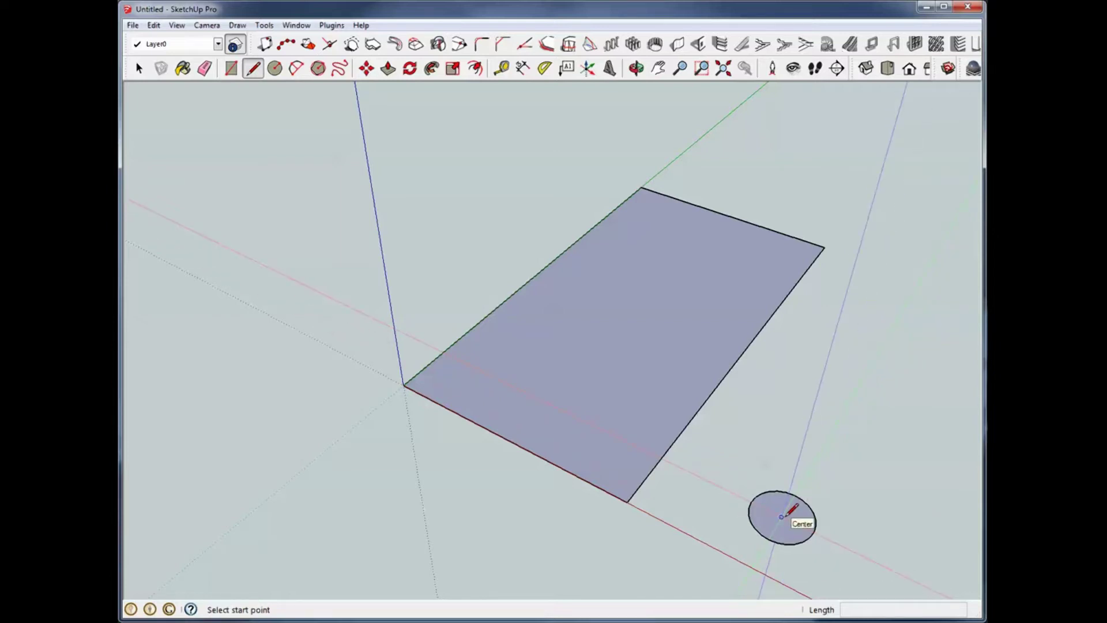
key(c)
click(781, 517)
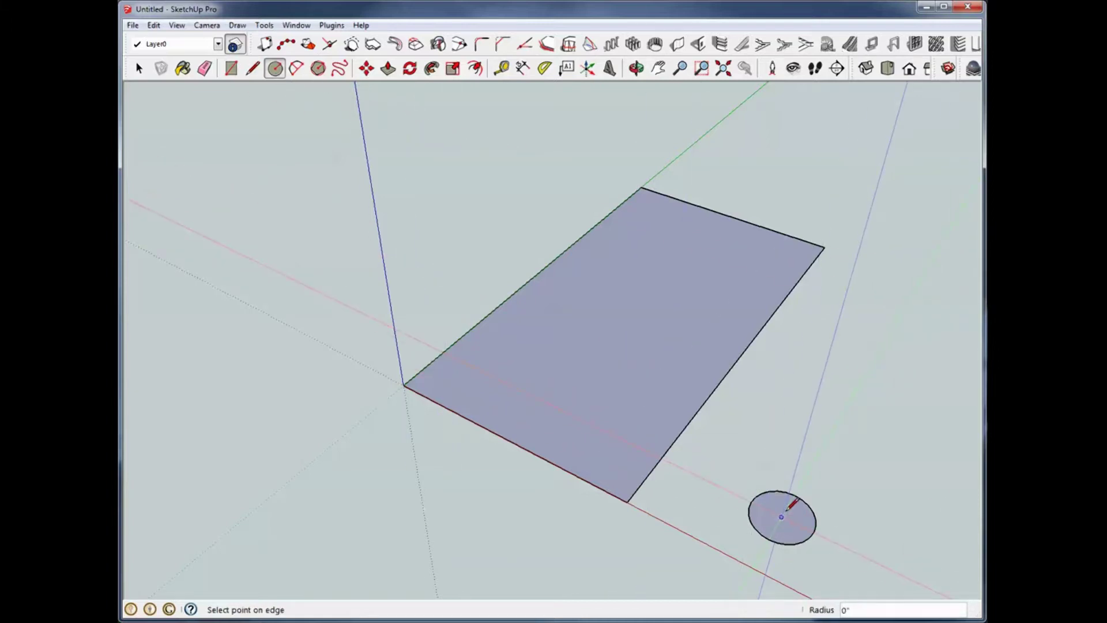
click(799, 510)
key(space)
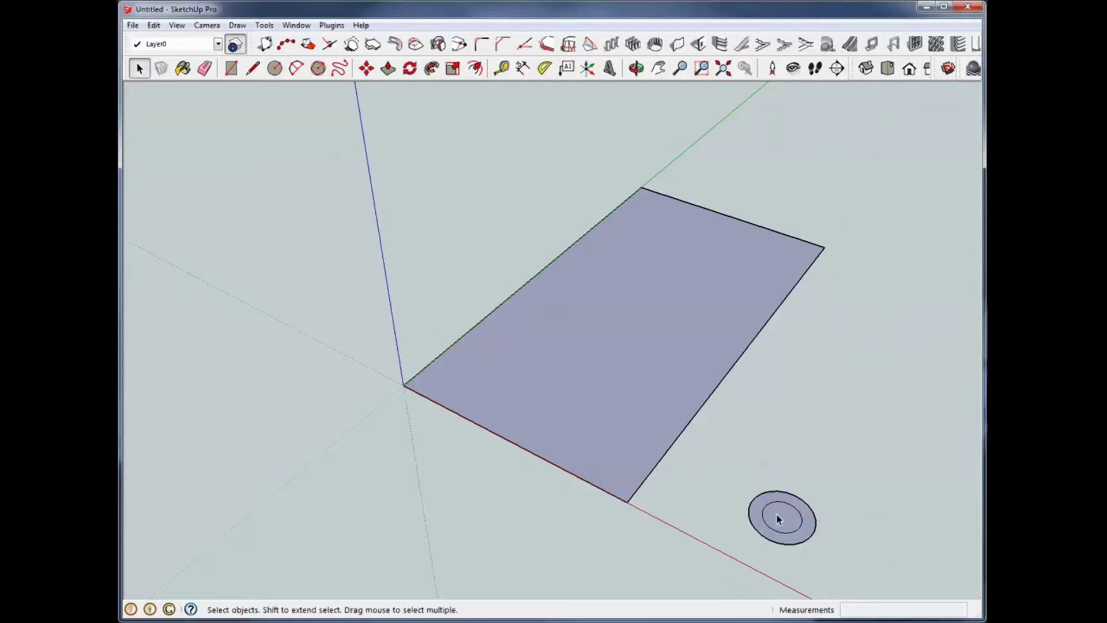
click(778, 516)
key(Delete)
middle_drag(795, 528, 770, 505)
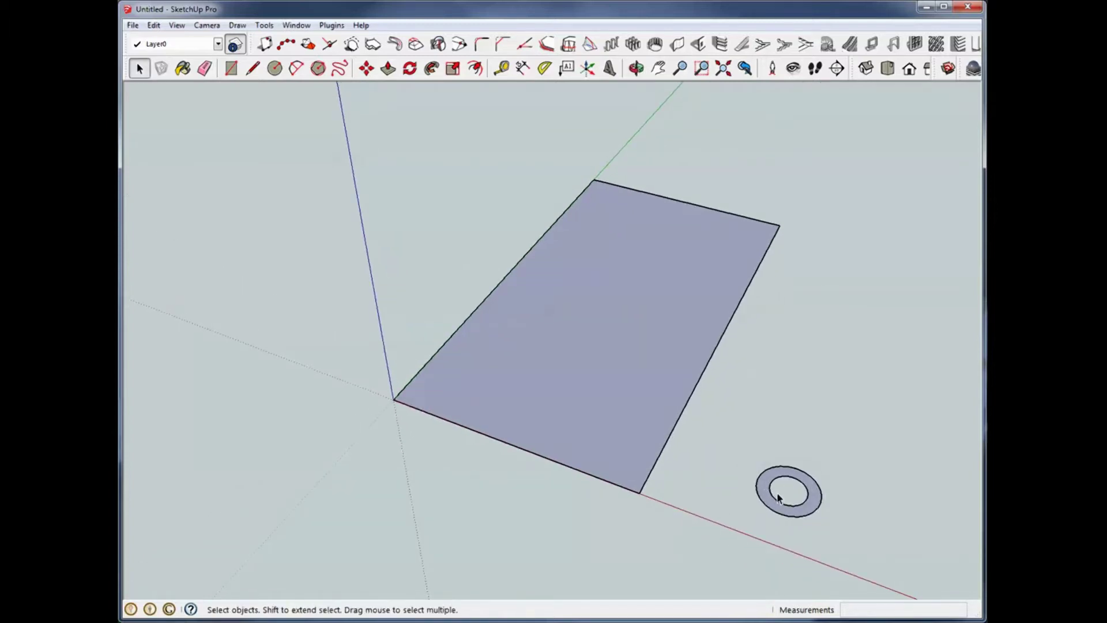
scroll(778, 497, up, 2)
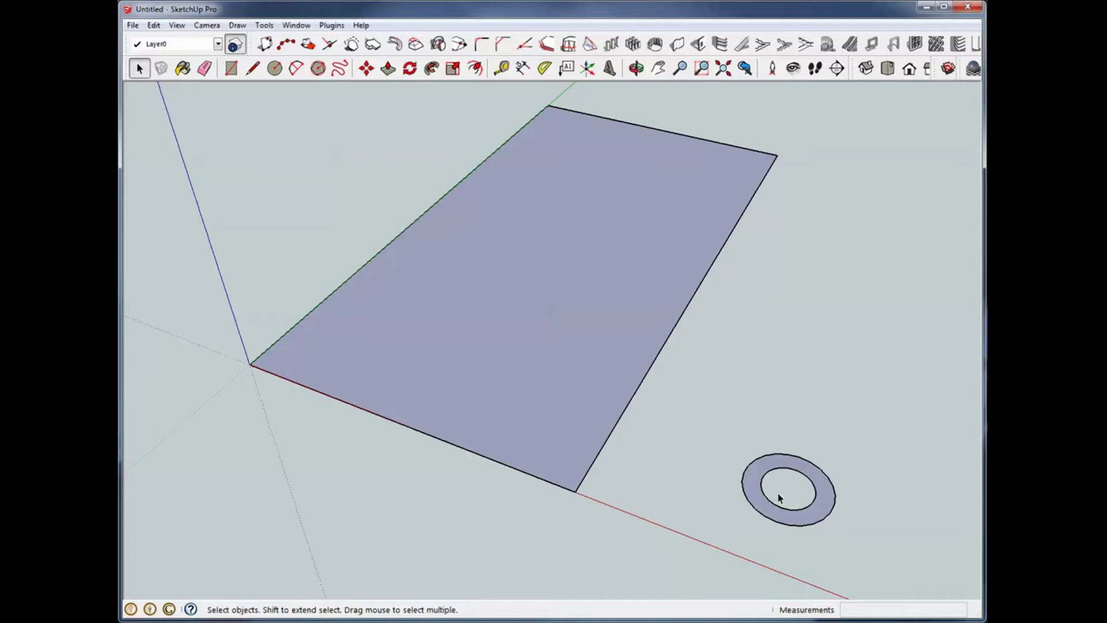
drag(739, 403, 862, 541)
key(Delete)
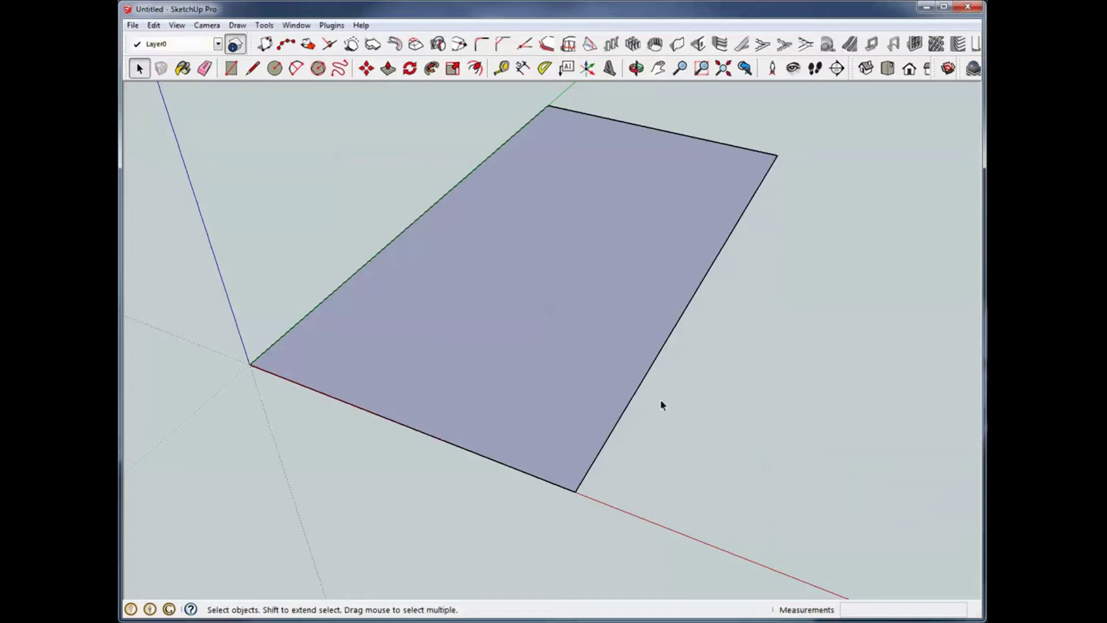
- Draw a circle to the right of the rectangle
click(275, 69)
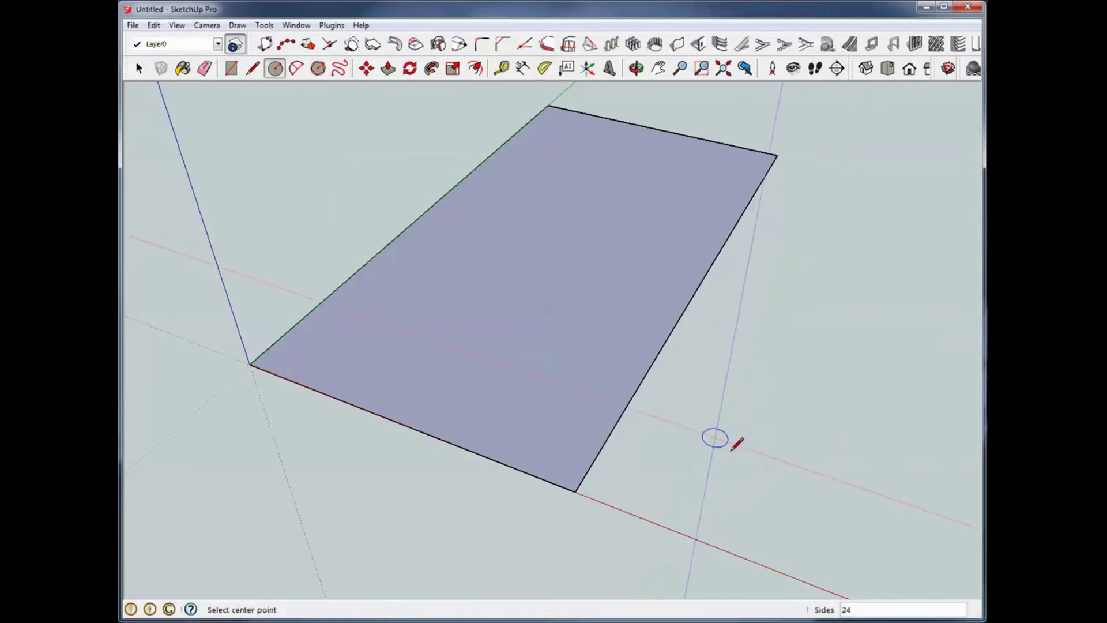
click(742, 515)
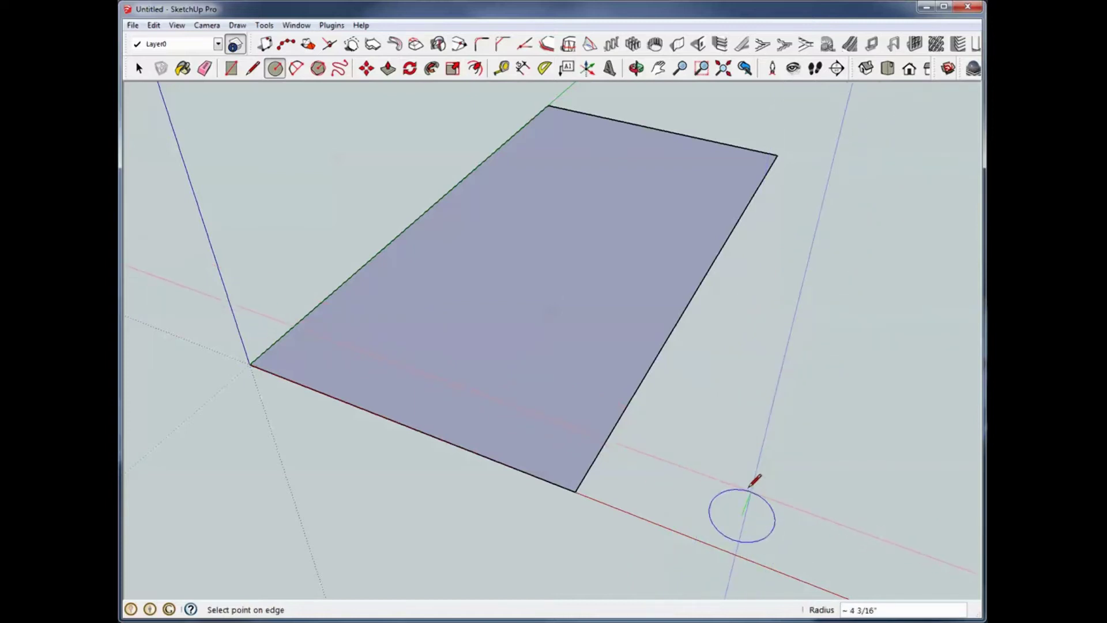
click(753, 477)
- Select the circle face with its edges and make it a group
click(139, 68)
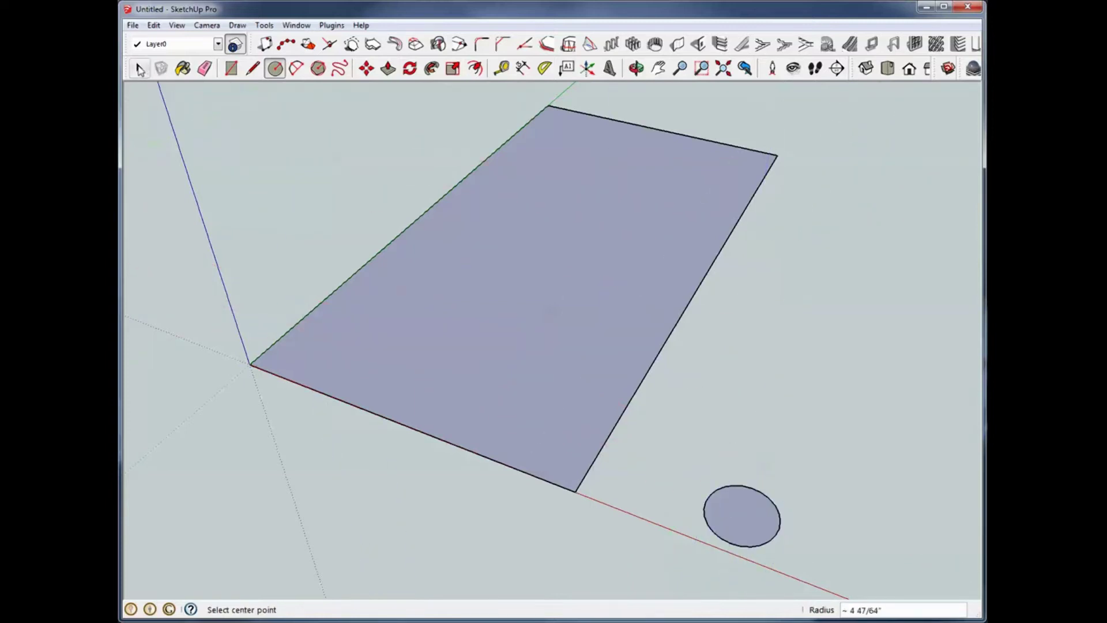
right_click(755, 515)
double_click(742, 520)
right_click(741, 519)
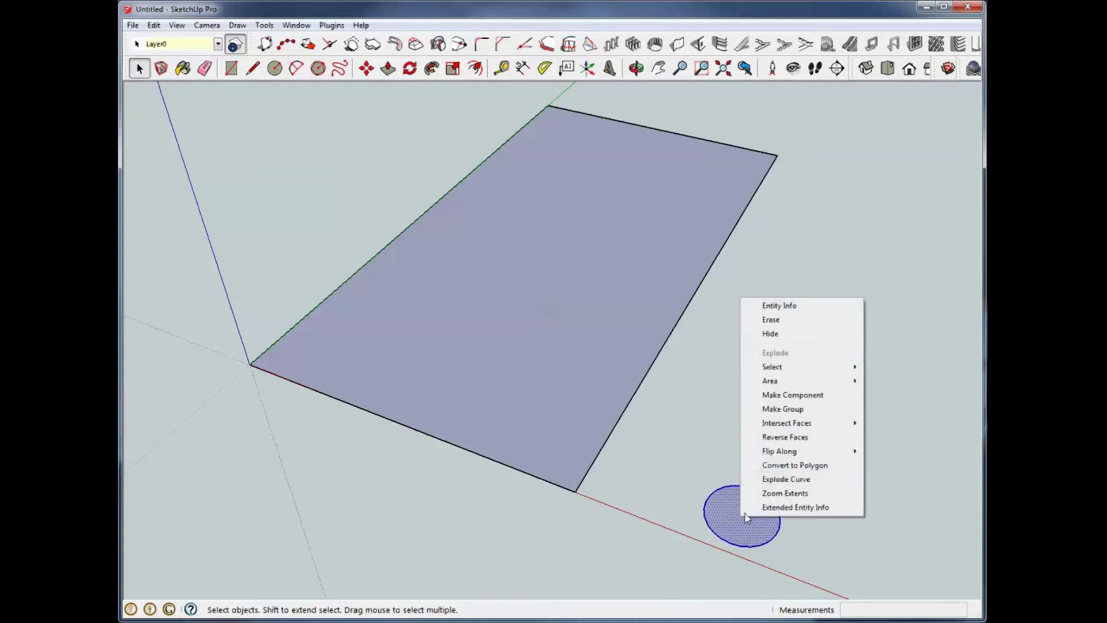
click(784, 409)
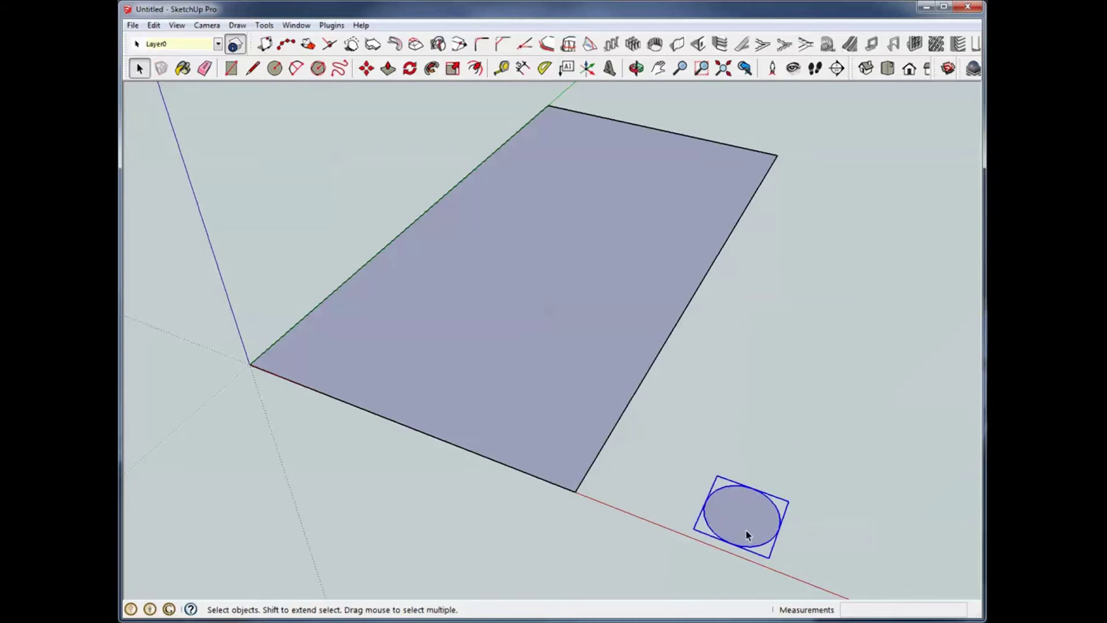
- Inside the group, push the circle face up into a tall cylinder, then close the group
key(p)
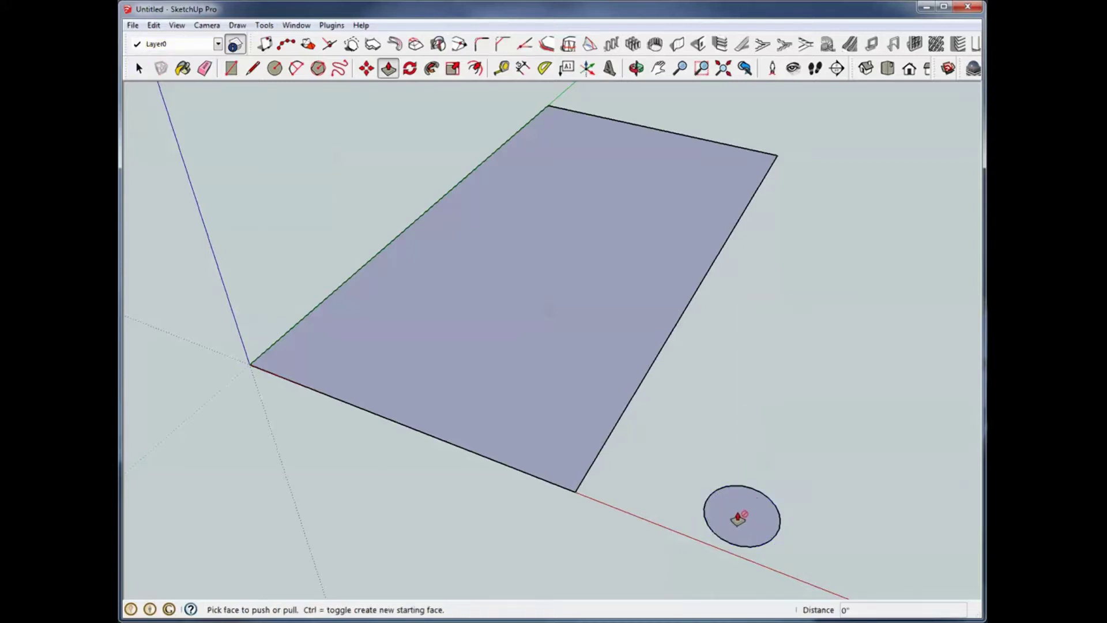
key(space)
double_click(749, 528)
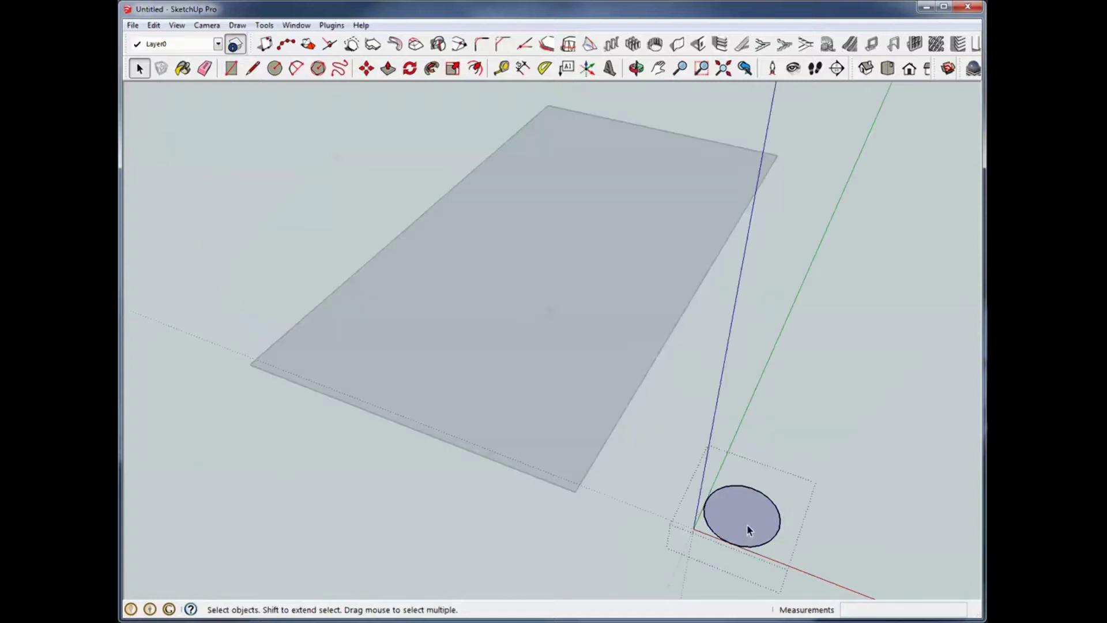
key(p)
click(746, 525)
click(781, 314)
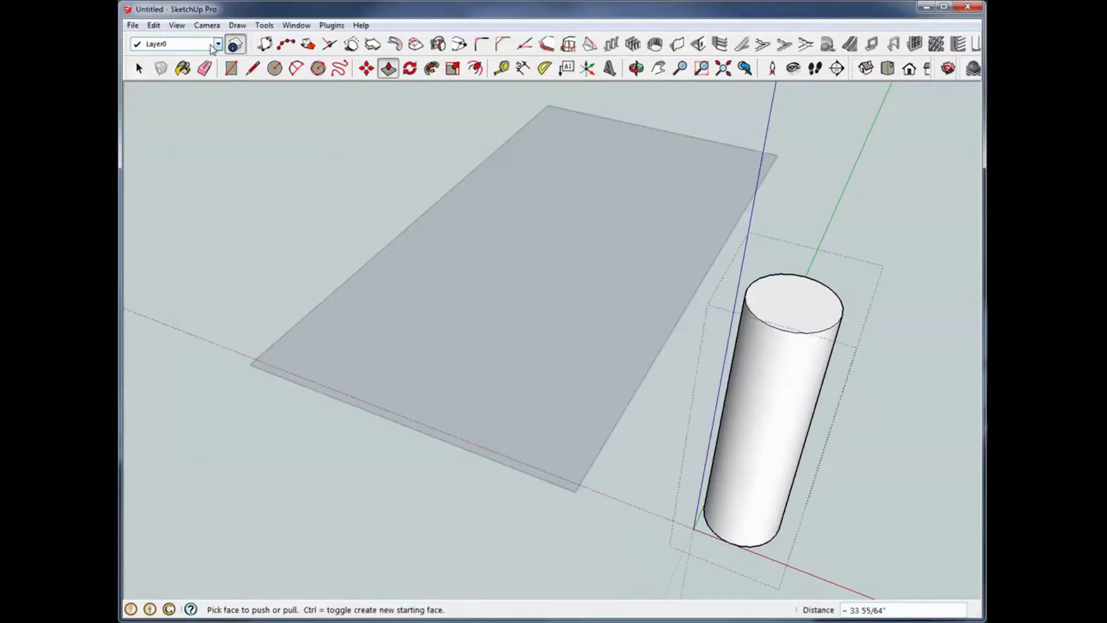
key(space)
middle_drag(737, 217, 672, 220)
click(820, 277)
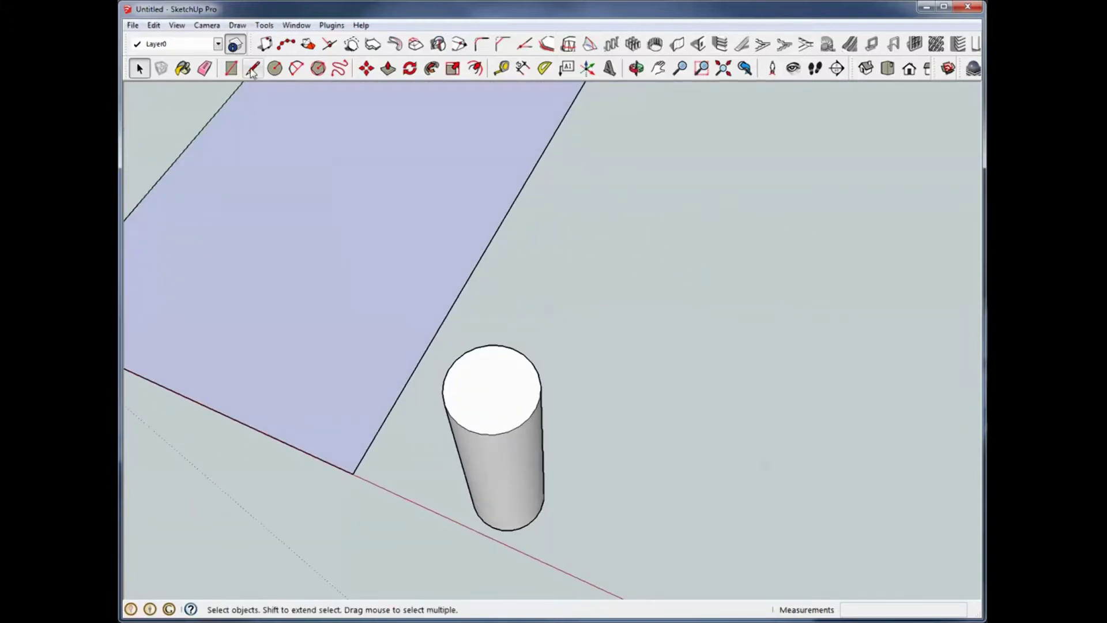
- Cancel a stray circle and enter the cylinder group for editing
click(275, 68)
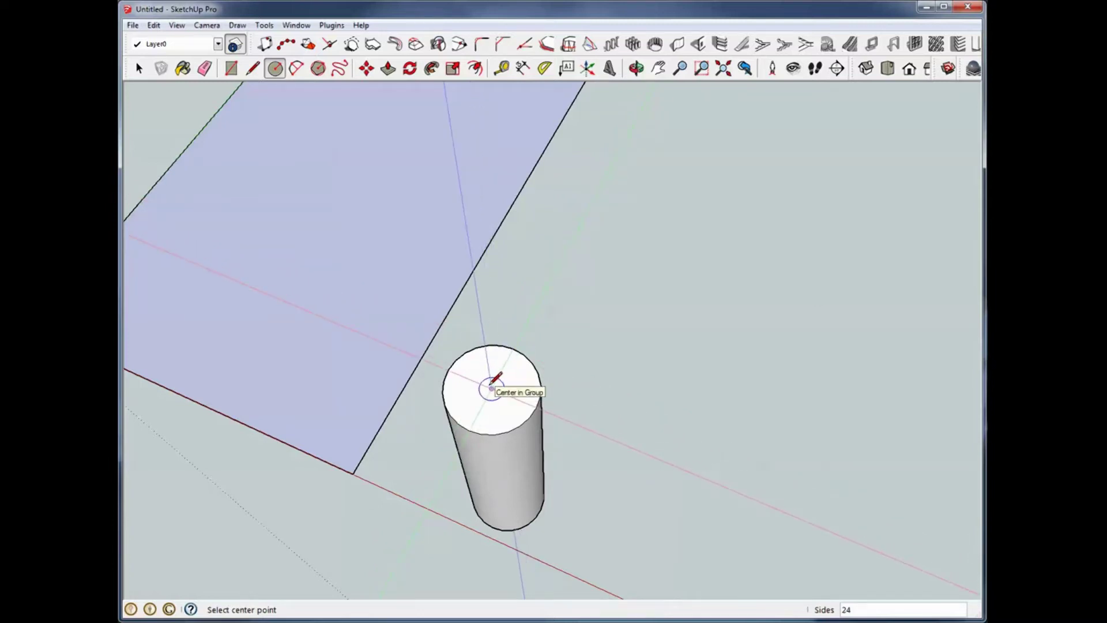
click(491, 388)
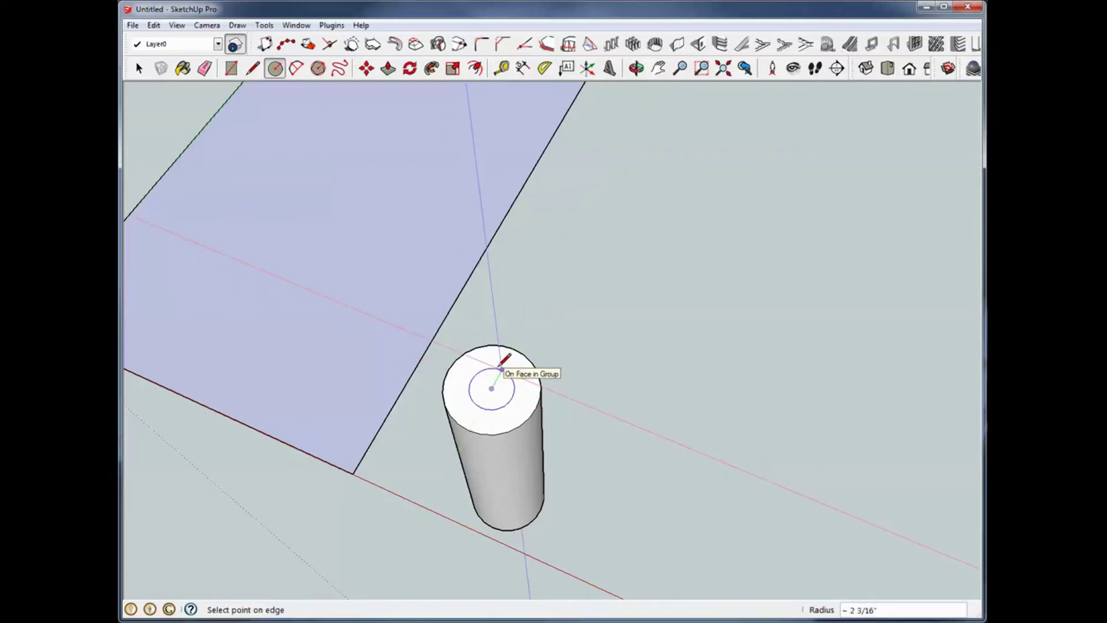
key(Escape)
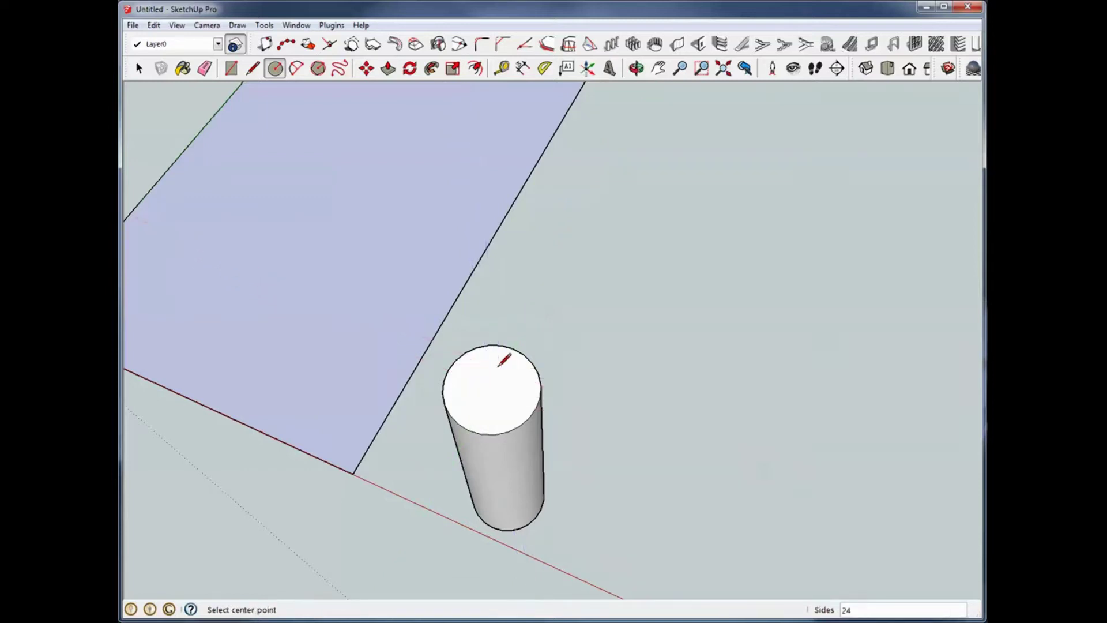
key(space)
double_click(501, 392)
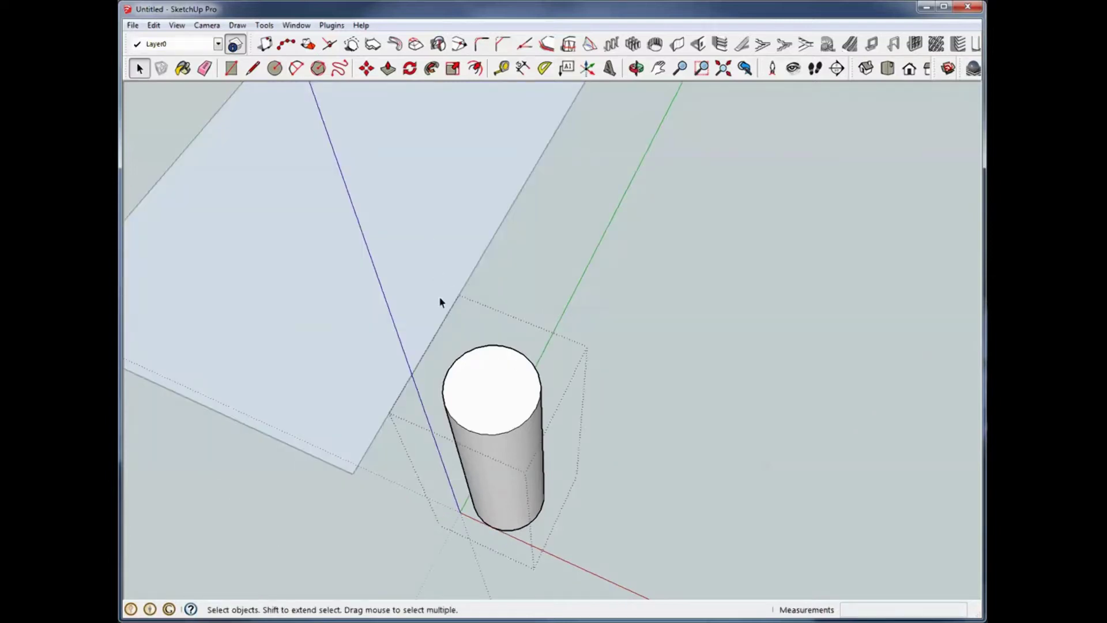
- Draw a smaller circle centred on the cylinder top and push it down to the base
key(c)
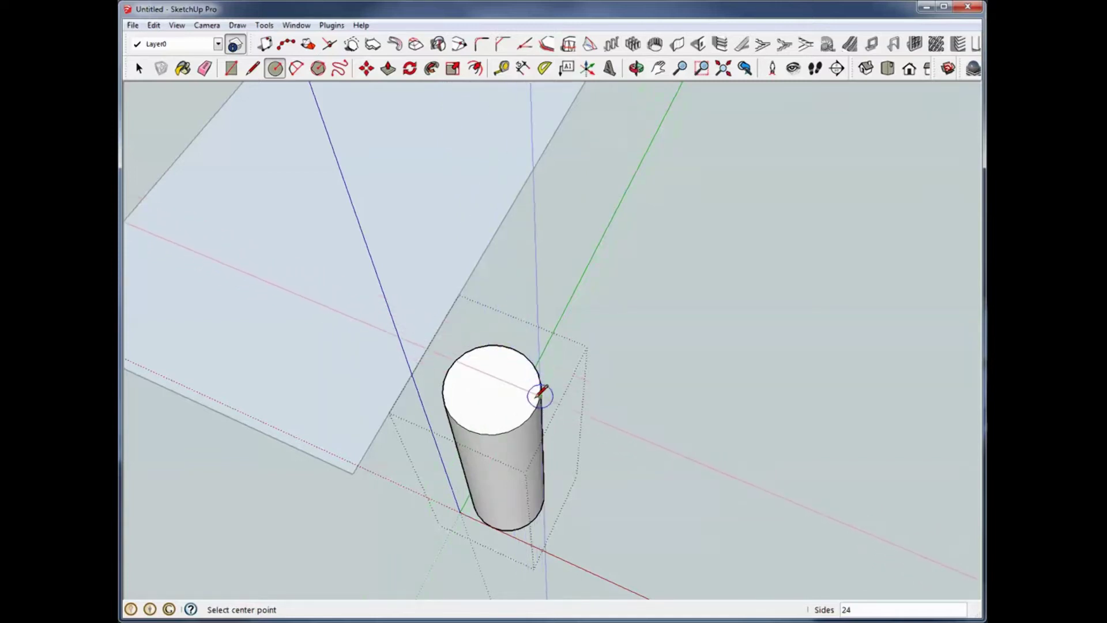
click(491, 388)
click(495, 367)
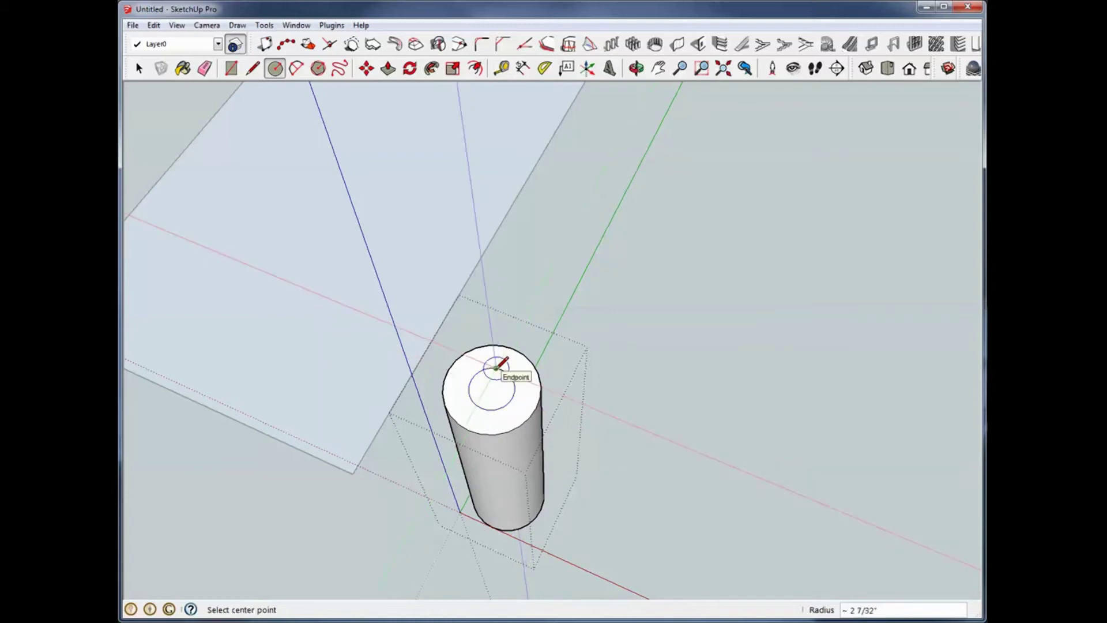
key(p)
click(495, 381)
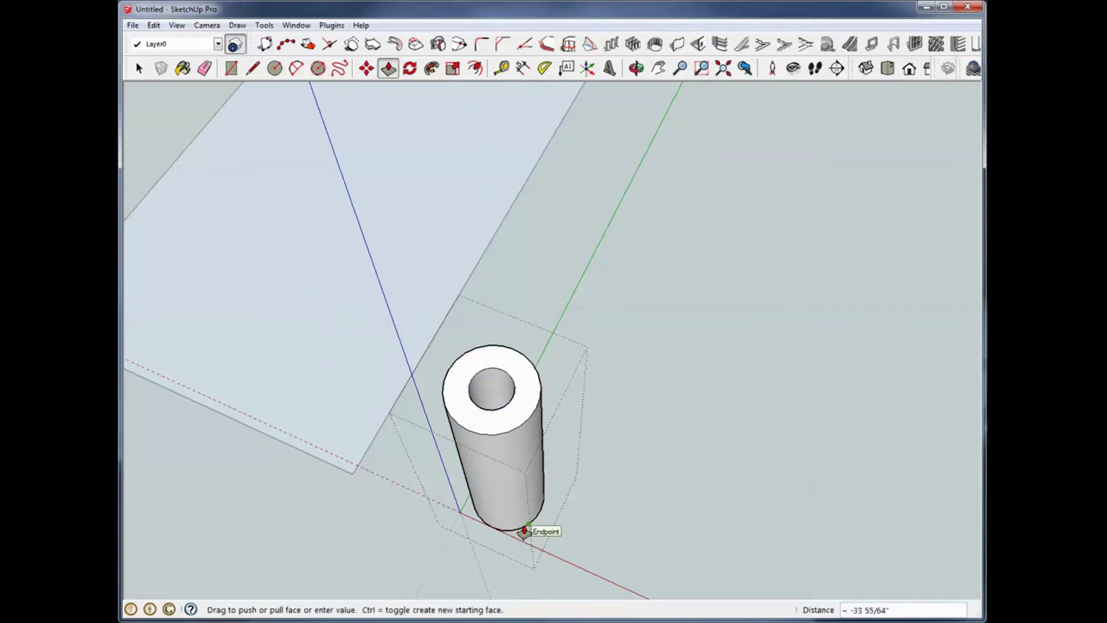
click(524, 530)
click(139, 68)
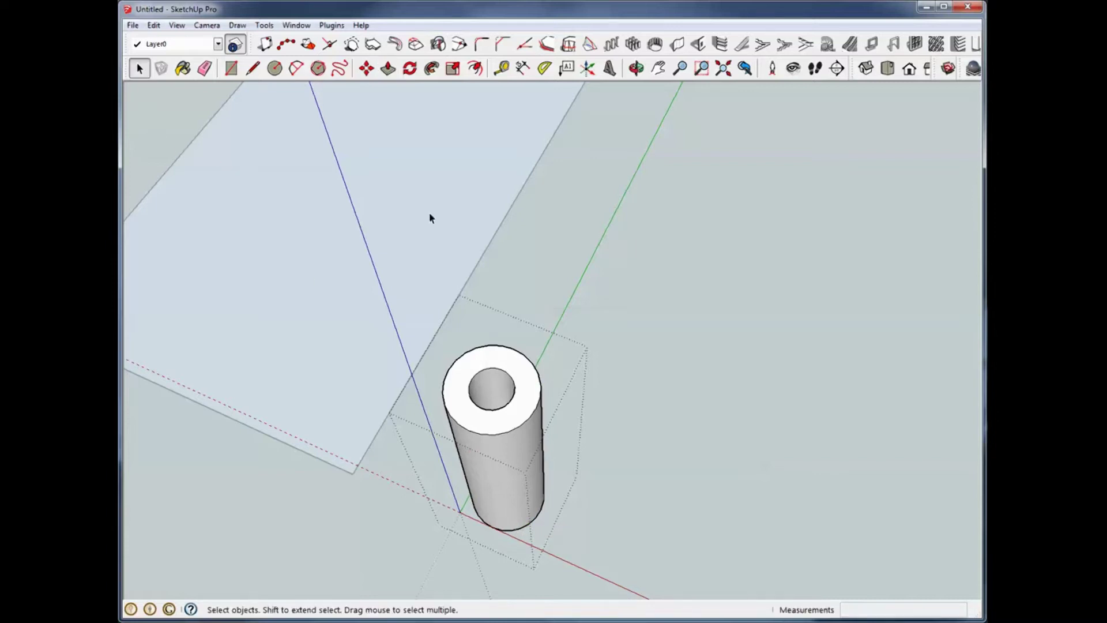
- Exit the group and delete the hollow cylinder, leaving only the ground rectangle
middle_drag(429, 218, 592, 376)
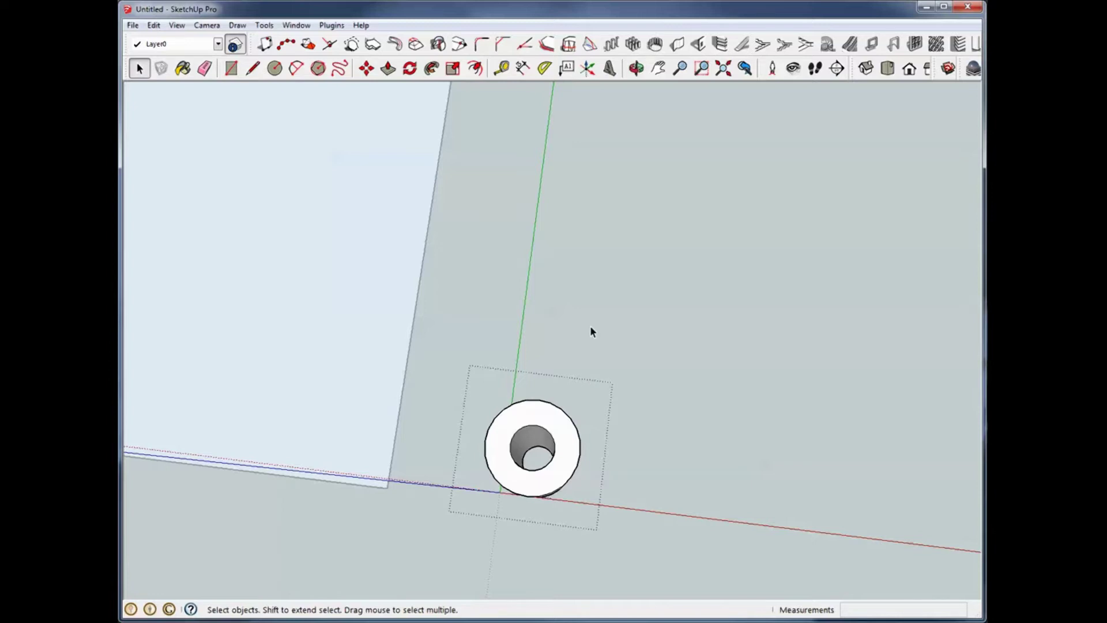
mouse_move(542, 306)
middle_down()
mouse_move(569, 326)
mouse_move(513, 194)
mouse_move(543, 286)
middle_up()
middle_click(642, 351)
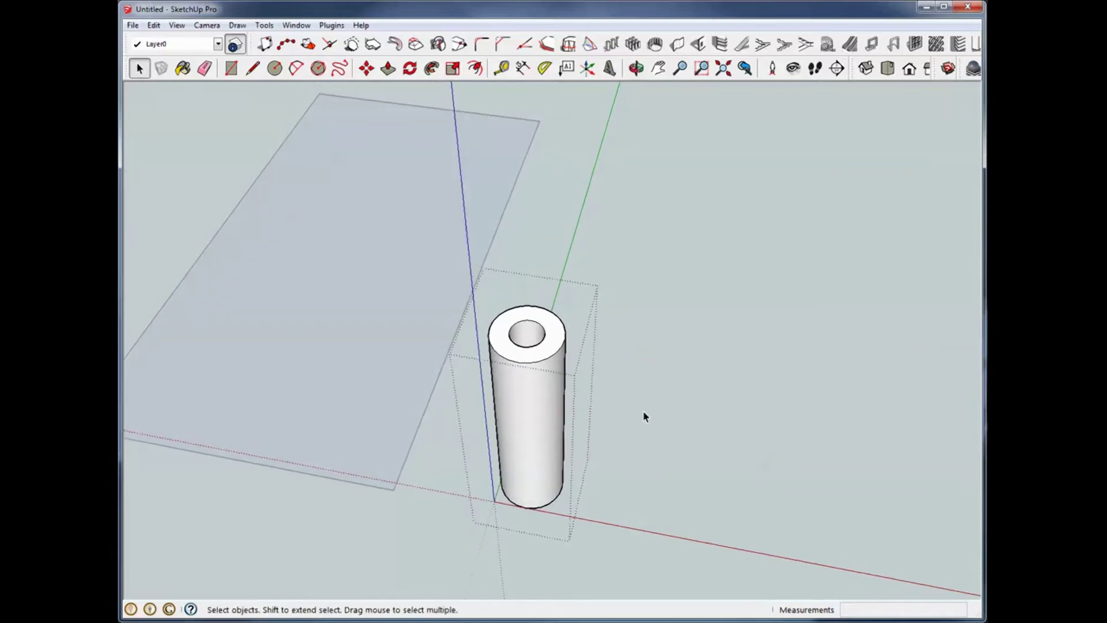
click(643, 410)
click(547, 424)
key(Delete)
middle_drag(546, 424, 623, 329)
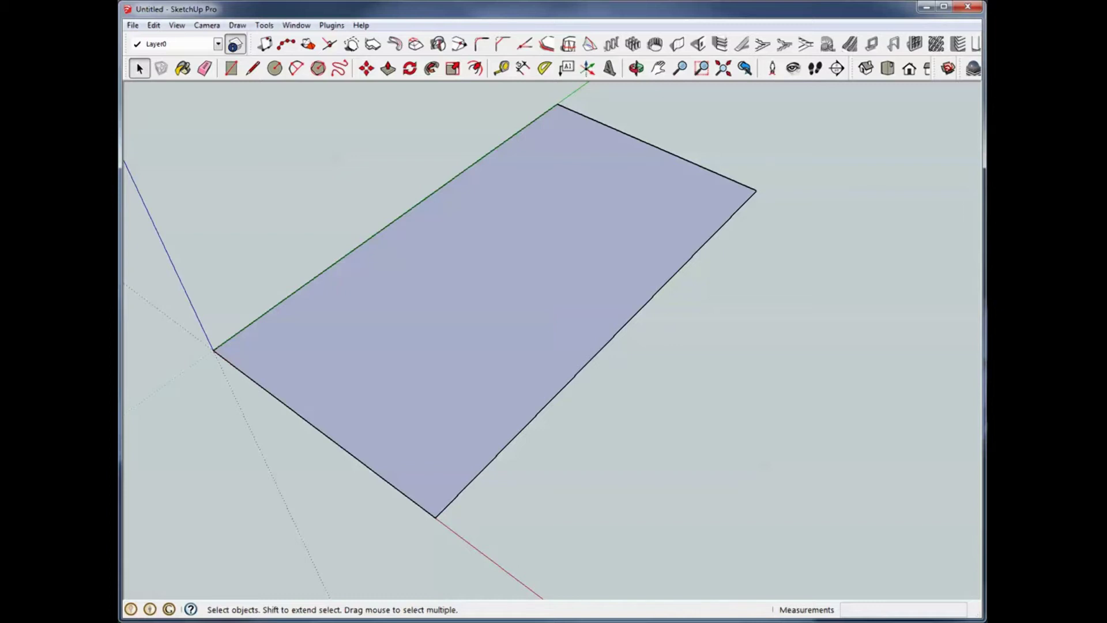
middle_drag(456, 340, 490, 346)
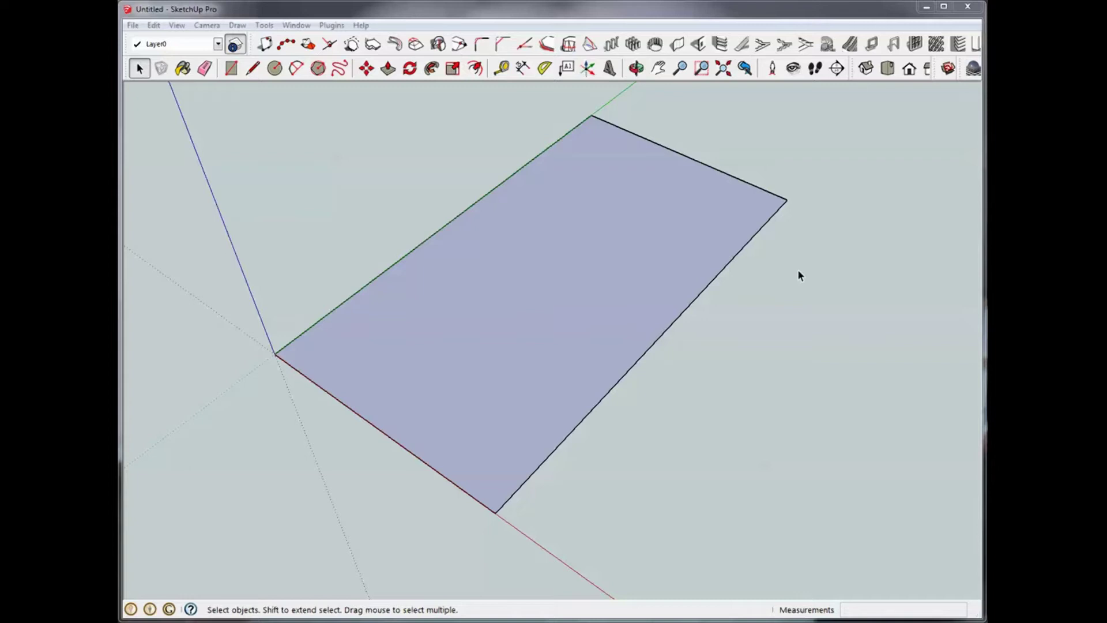
middle_drag(808, 301, 744, 320)
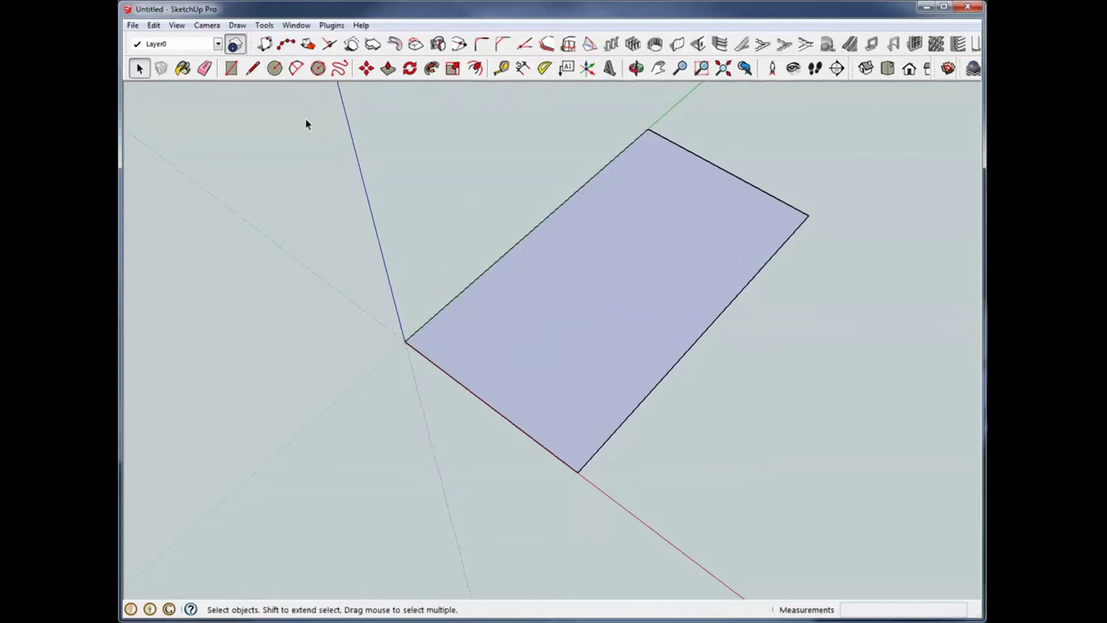
- Window-select the rectangle and make it a group
mouse_move(279, 87)
mouse_down()
mouse_move(909, 403)
mouse_move(842, 512)
mouse_up()
right_click(601, 257)
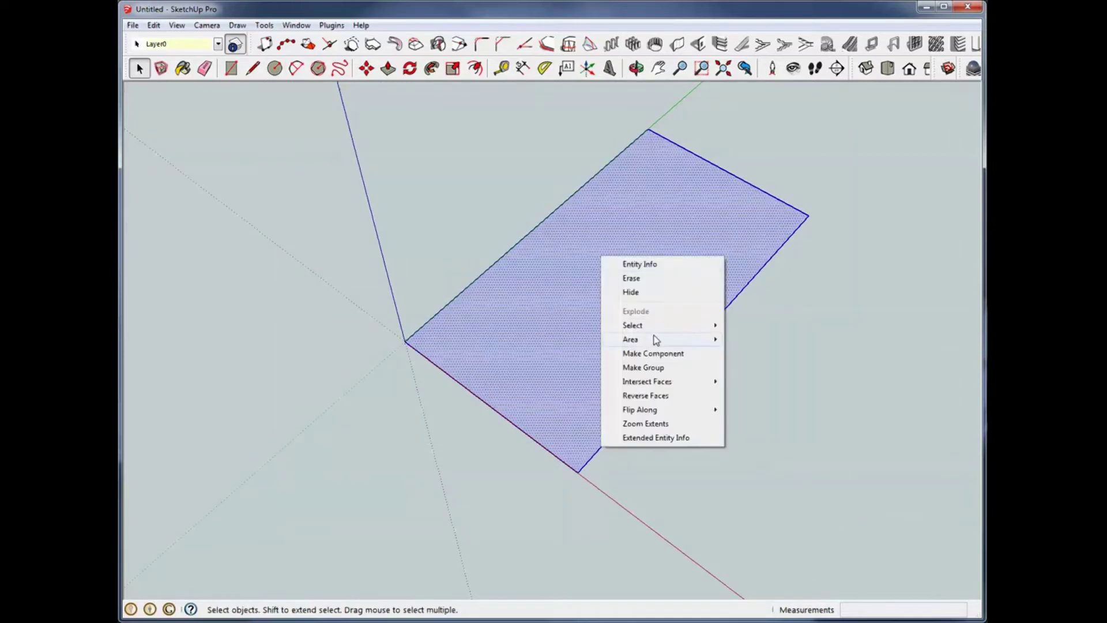
click(648, 368)
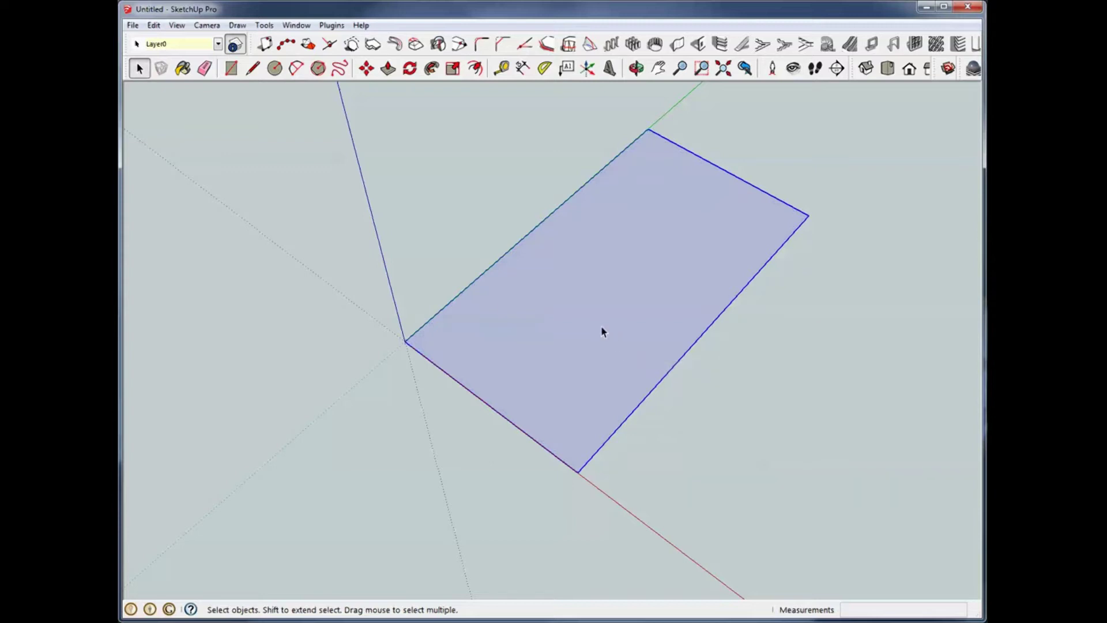
- Copy the rectangle group with Move and Ctrl, offset up and to the right
key(m)
click(611, 309)
key(ctrl)
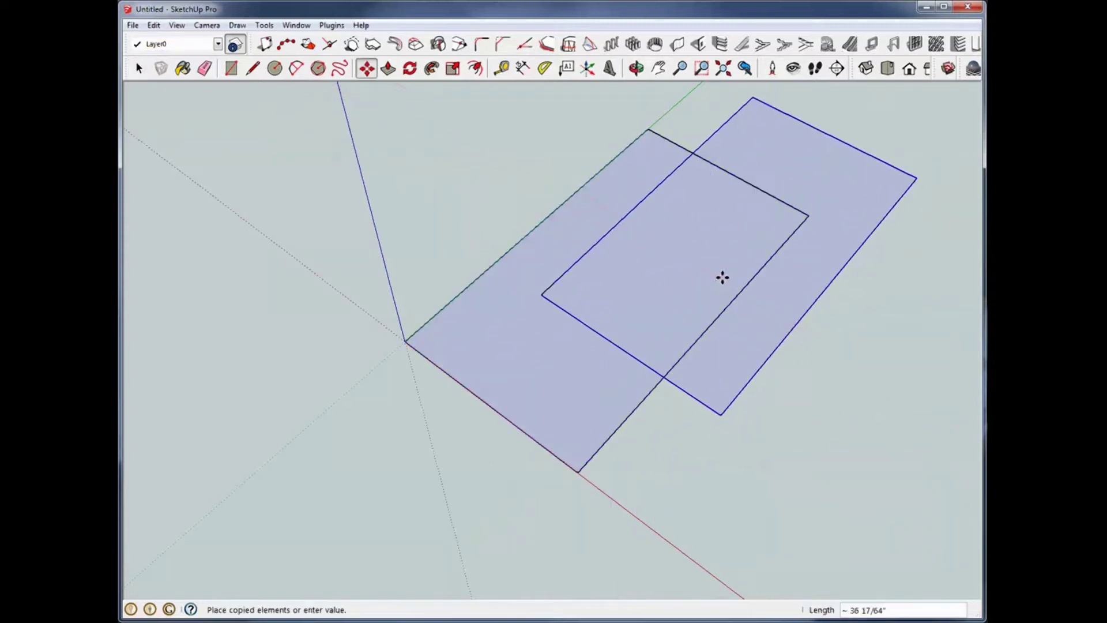
click(722, 277)
click(138, 68)
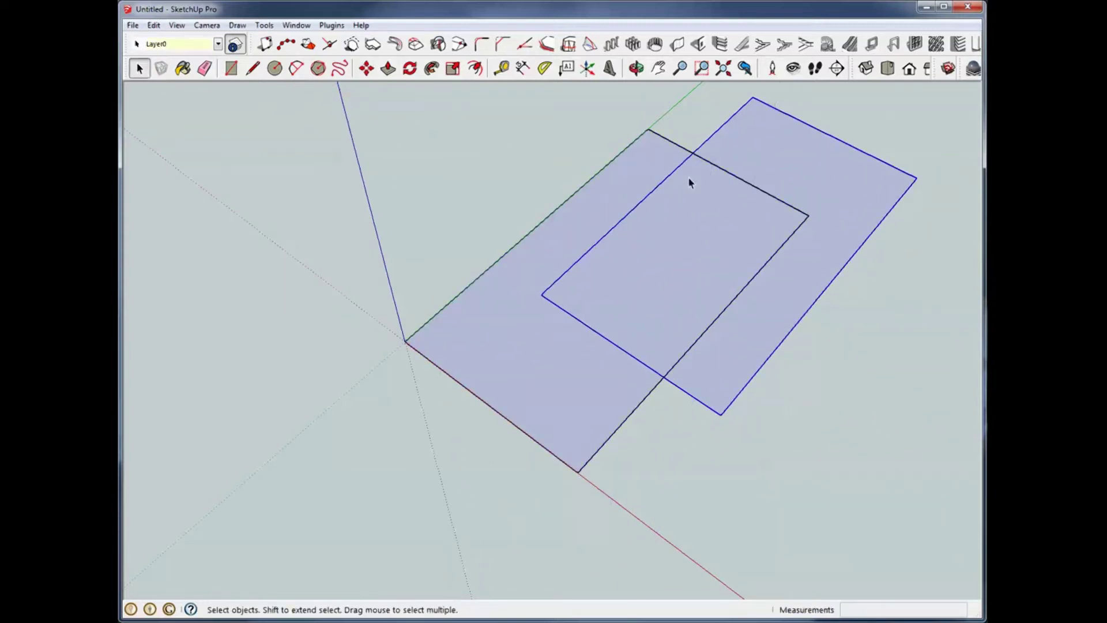
click(881, 460)
key(l)
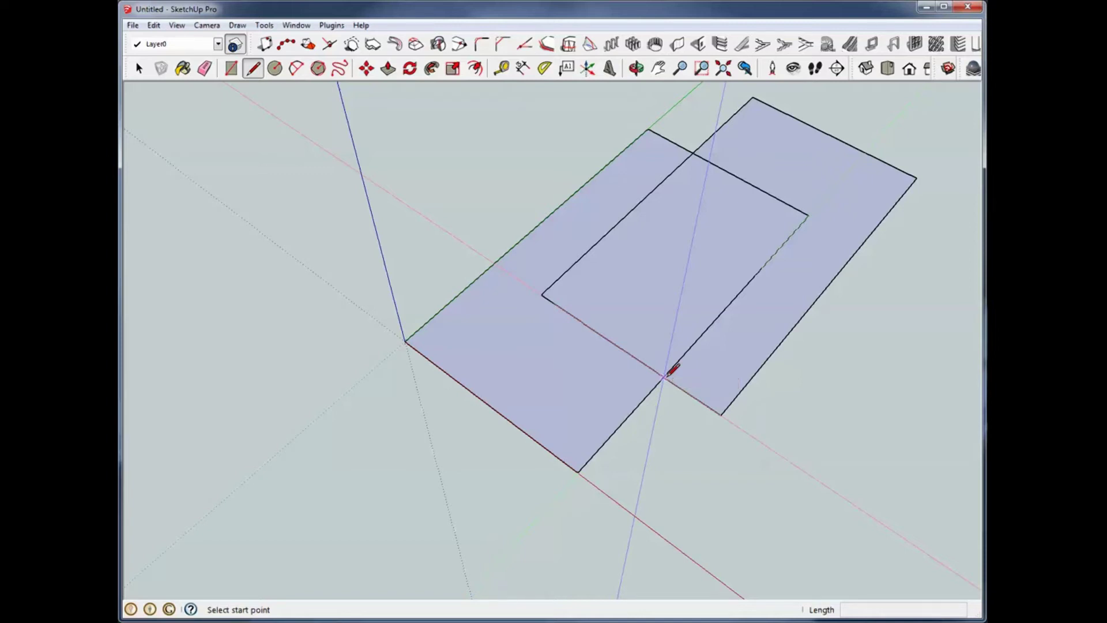
mouse_move(369, 209)
middle_down()
mouse_move(302, 267)
mouse_move(401, 223)
middle_up()
scroll(402, 225, down, 1)
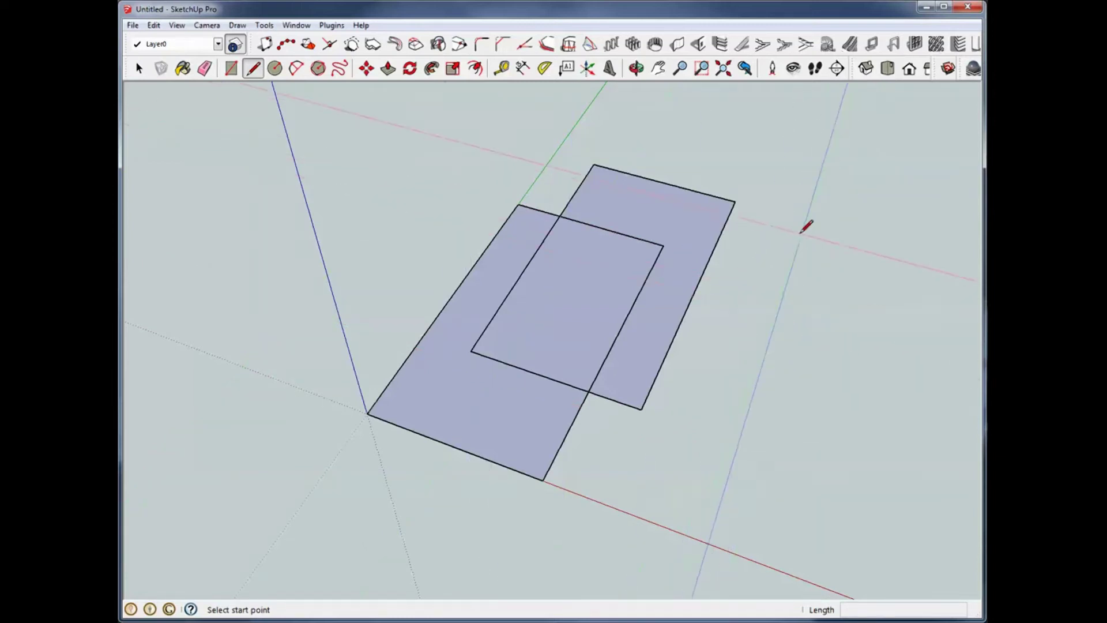
- Draw a small square to the right of the copied rectangle
click(231, 68)
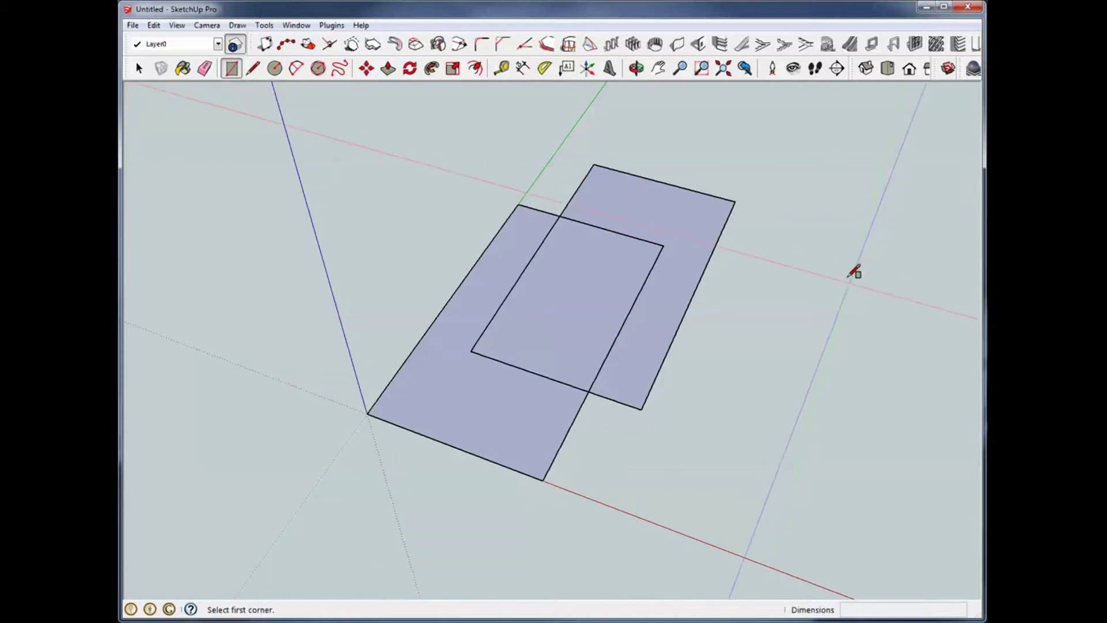
click(833, 210)
click(900, 312)
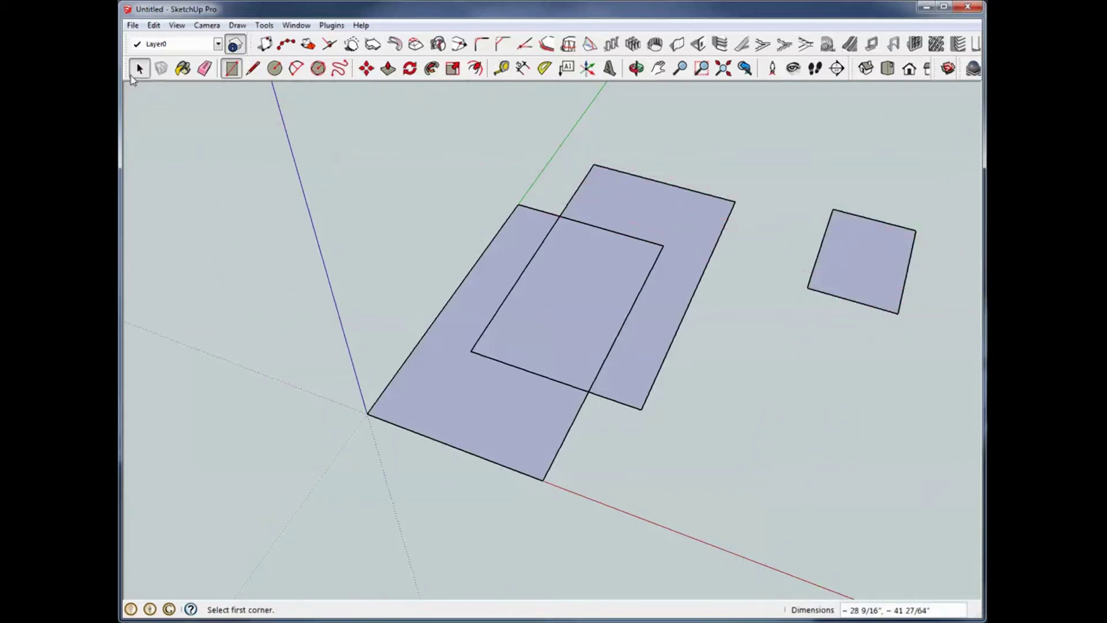
- Move the square by its corner onto the copy's 'Midpoint in Group' side snap
click(138, 68)
drag(749, 173, 912, 356)
key(m)
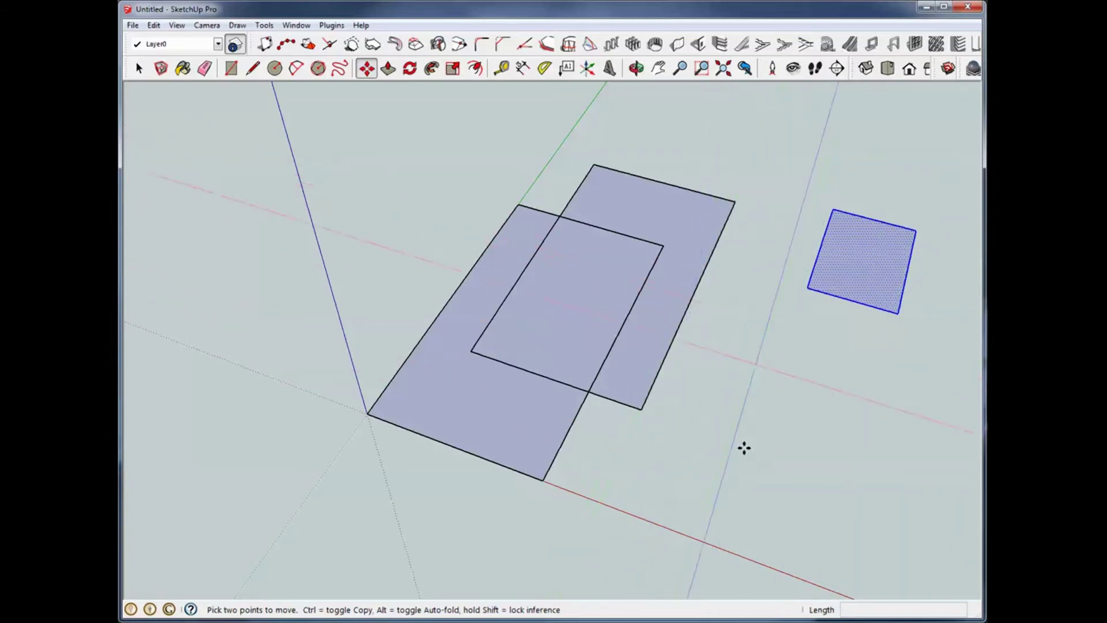
click(806, 289)
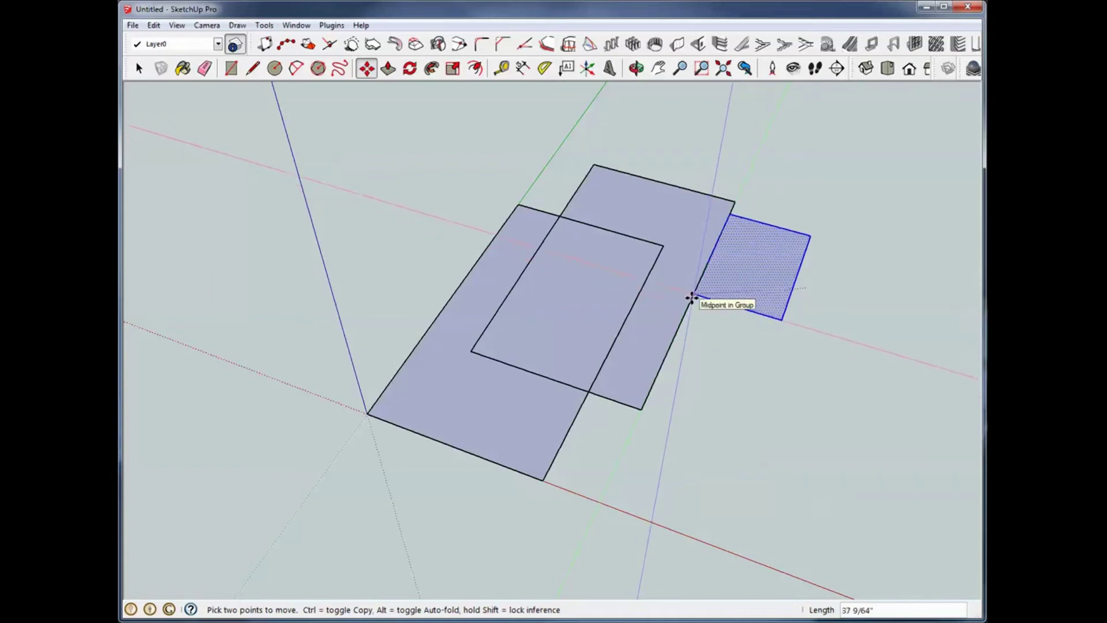
click(691, 297)
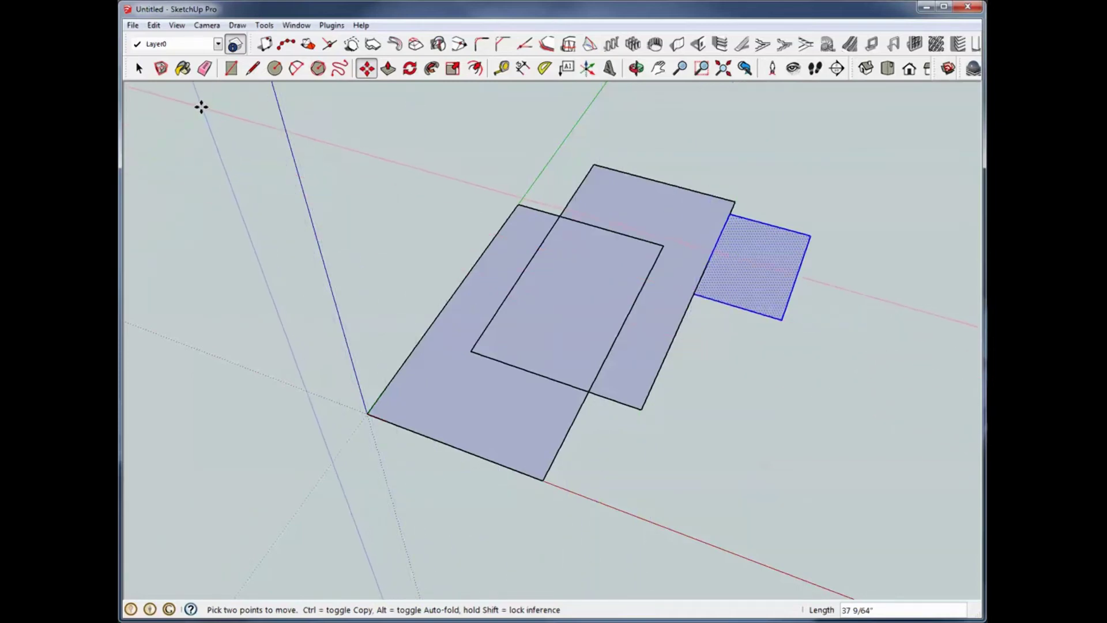
- Window-select all the rectangles in the model
click(138, 68)
middle_drag(380, 242, 469, 287)
scroll(470, 287, down, 2)
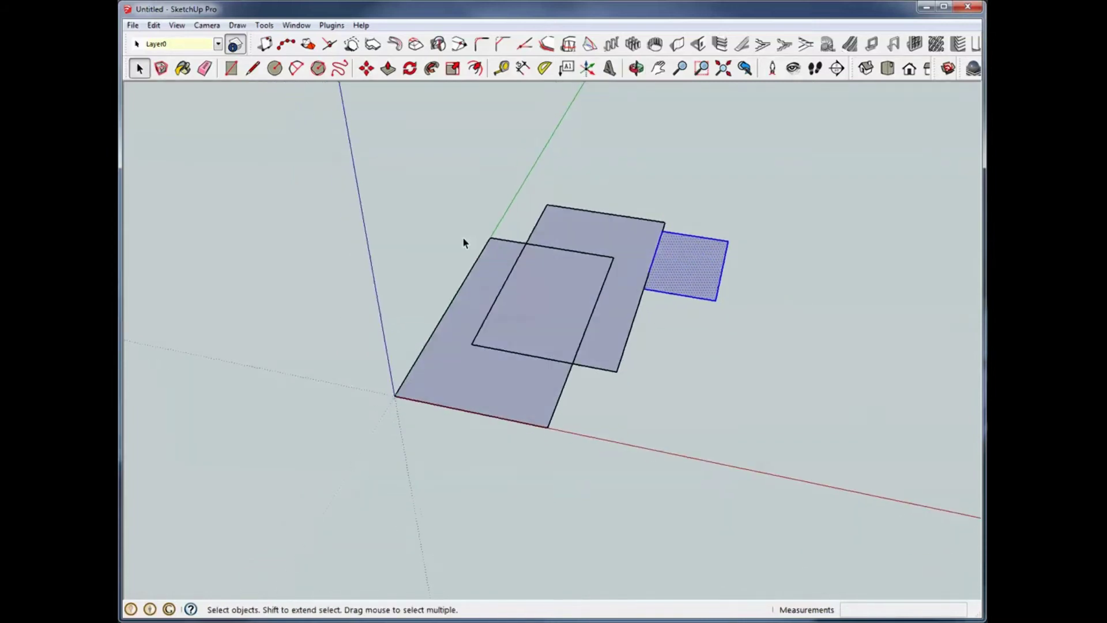
drag(304, 144, 822, 500)
key(Delete)
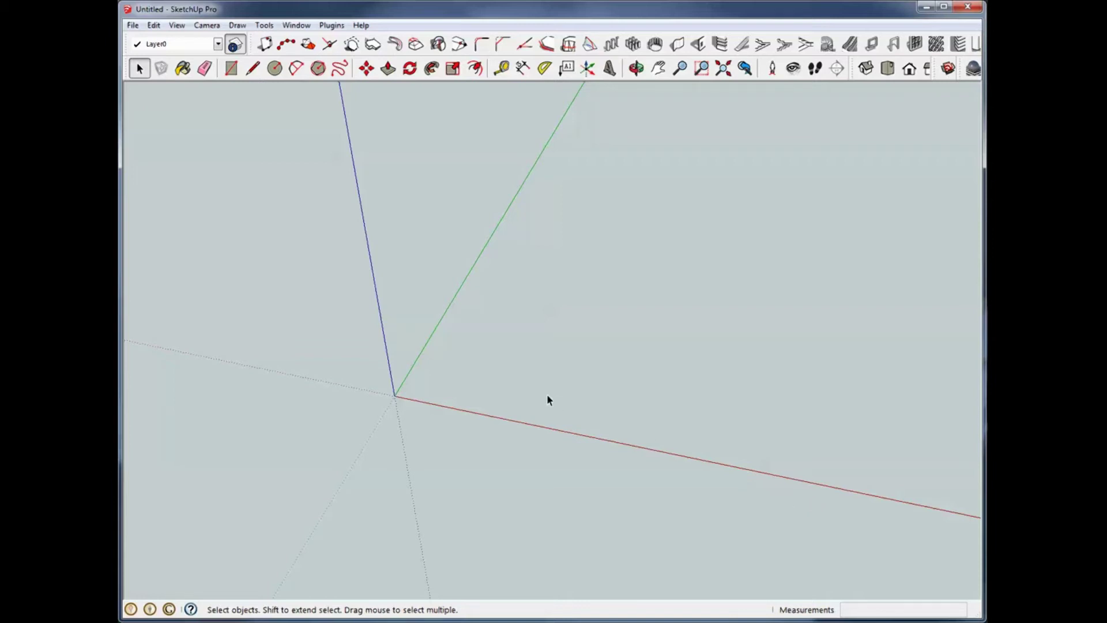
middle_drag(512, 390, 594, 359)
click(231, 68)
click(346, 462)
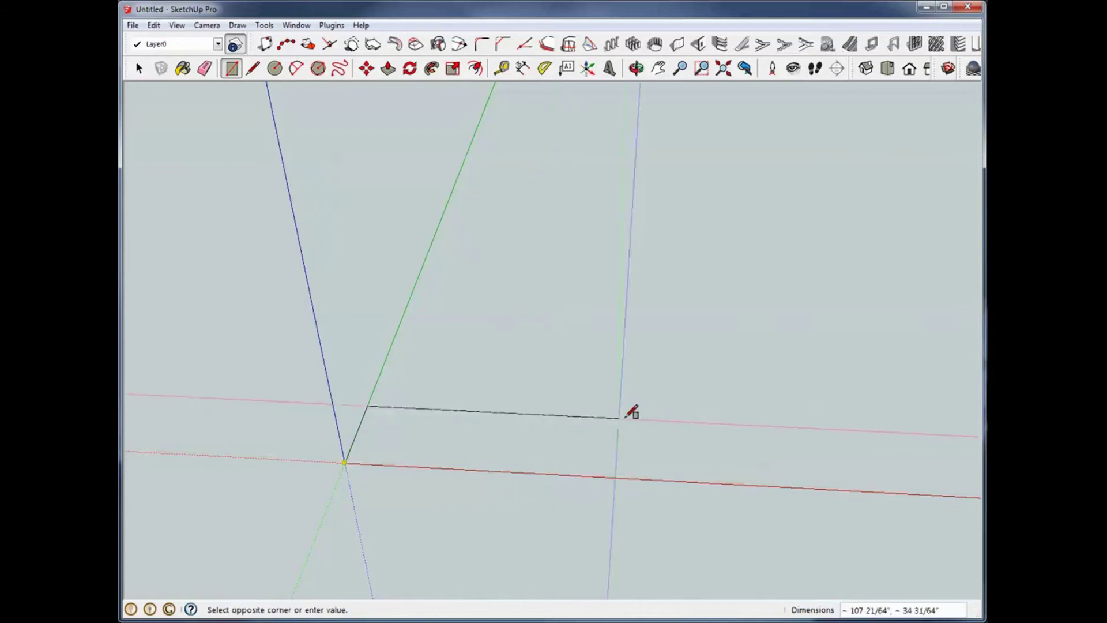
click(684, 428)
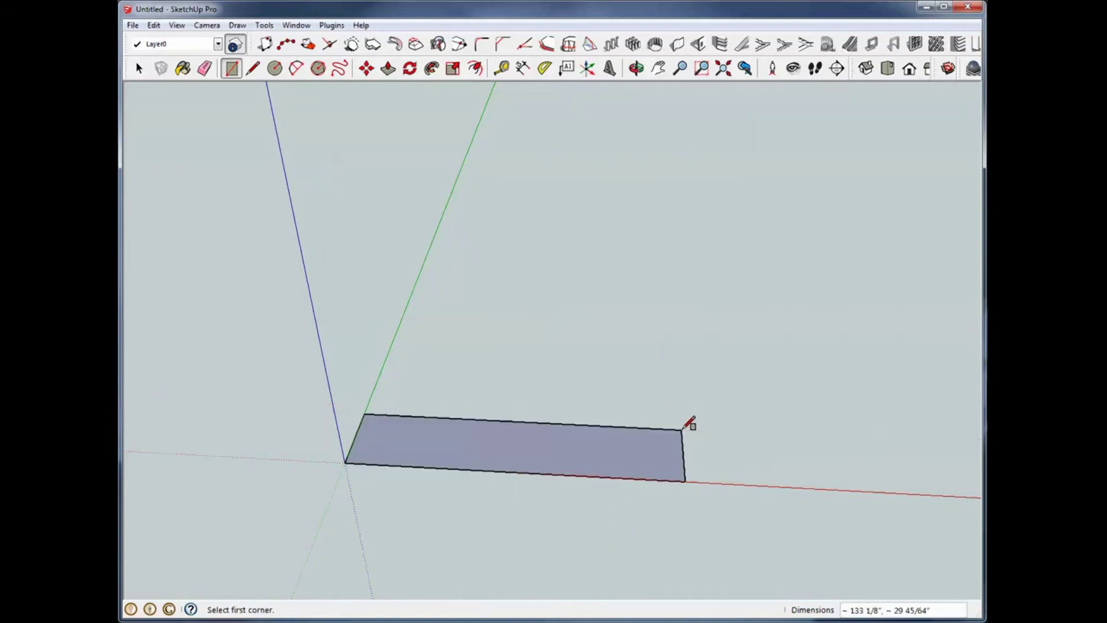
click(584, 366)
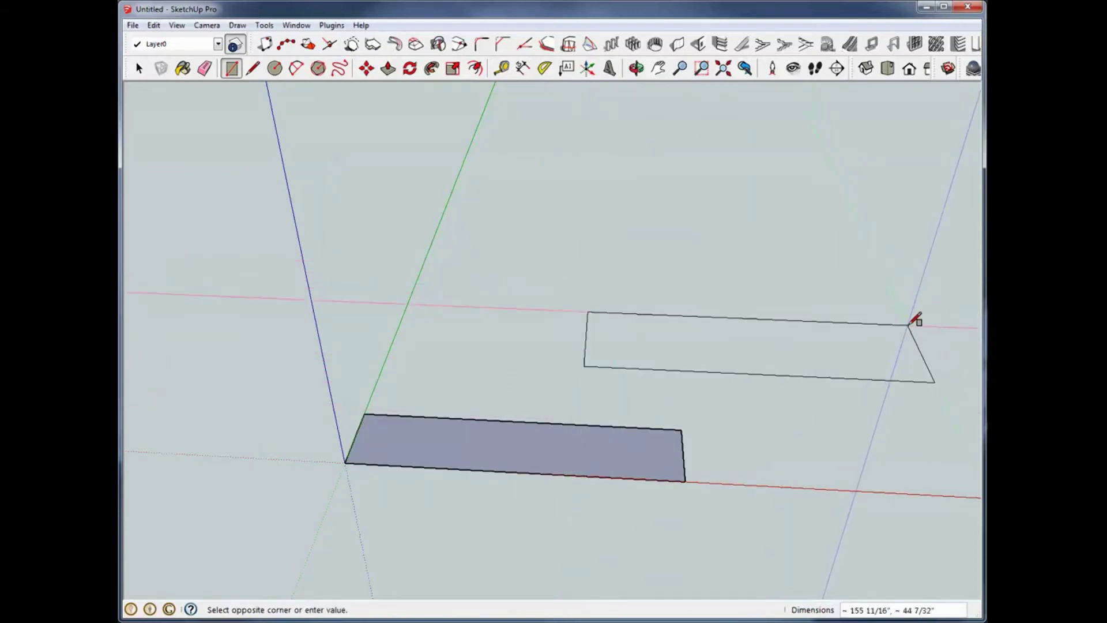
click(908, 333)
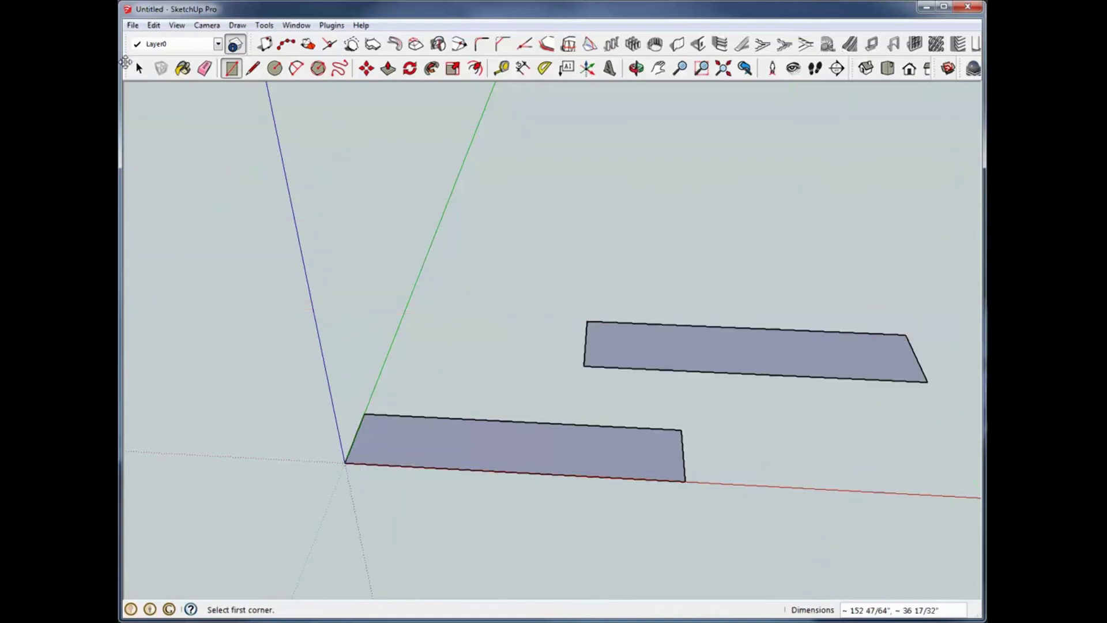
click(139, 68)
scroll(536, 392, down, 2)
middle_drag(537, 392, 516, 461)
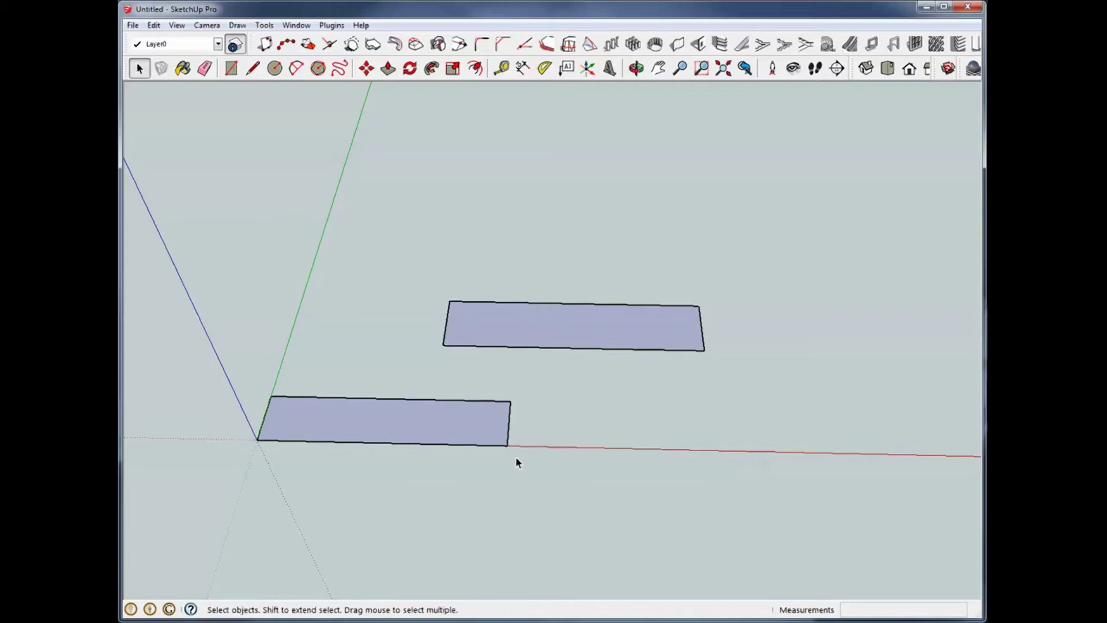
- Draw edges from the front rectangle's corner along the red and green axes to the back rectangle
click(254, 74)
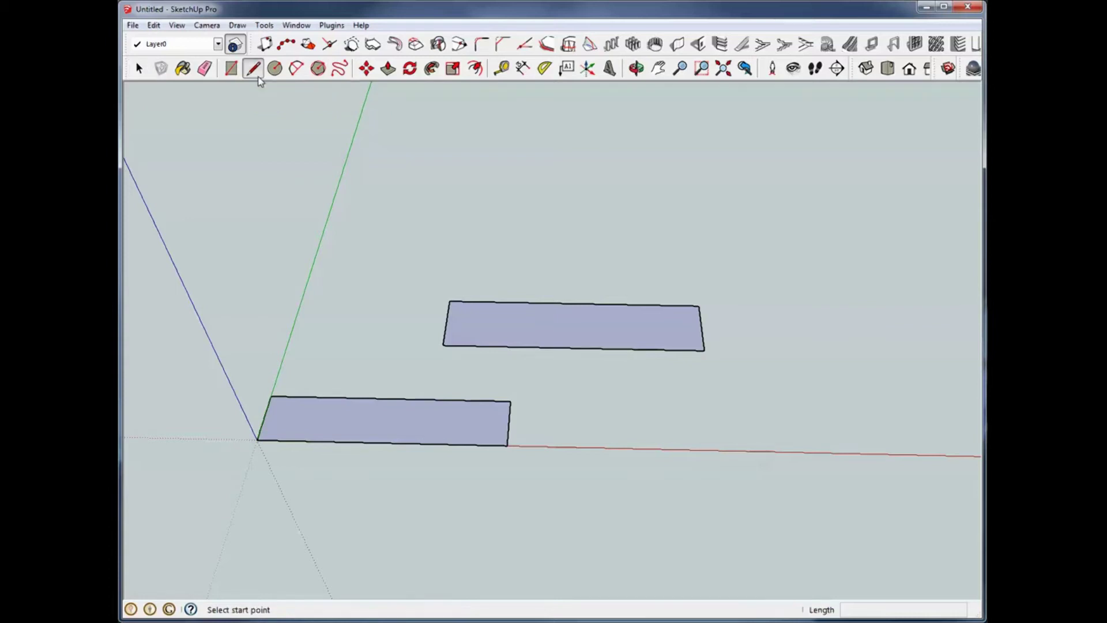
click(511, 400)
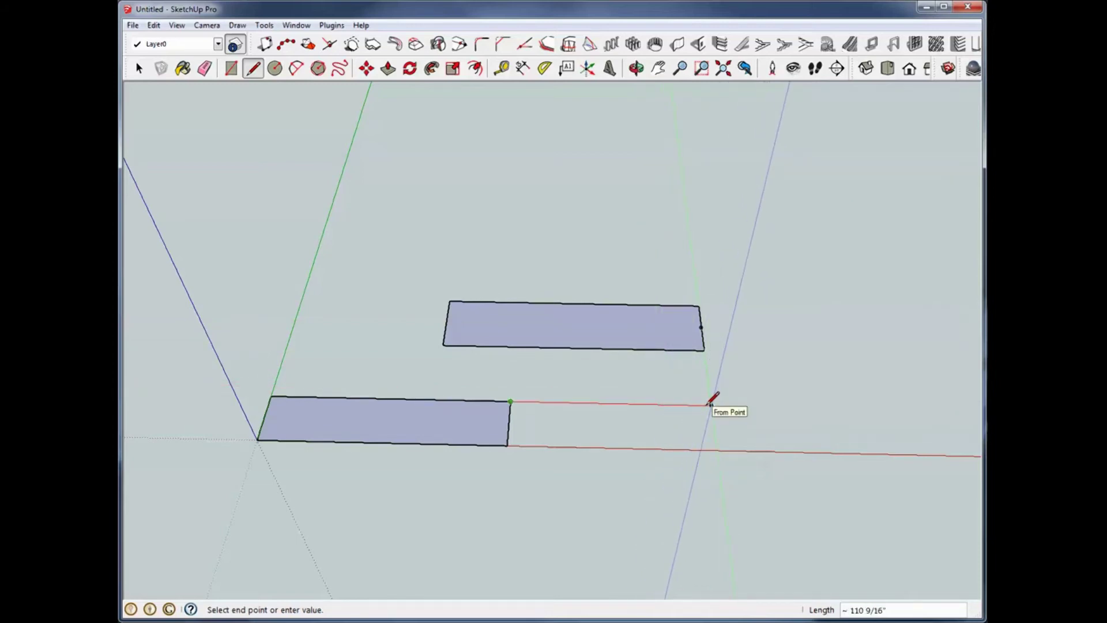
click(710, 404)
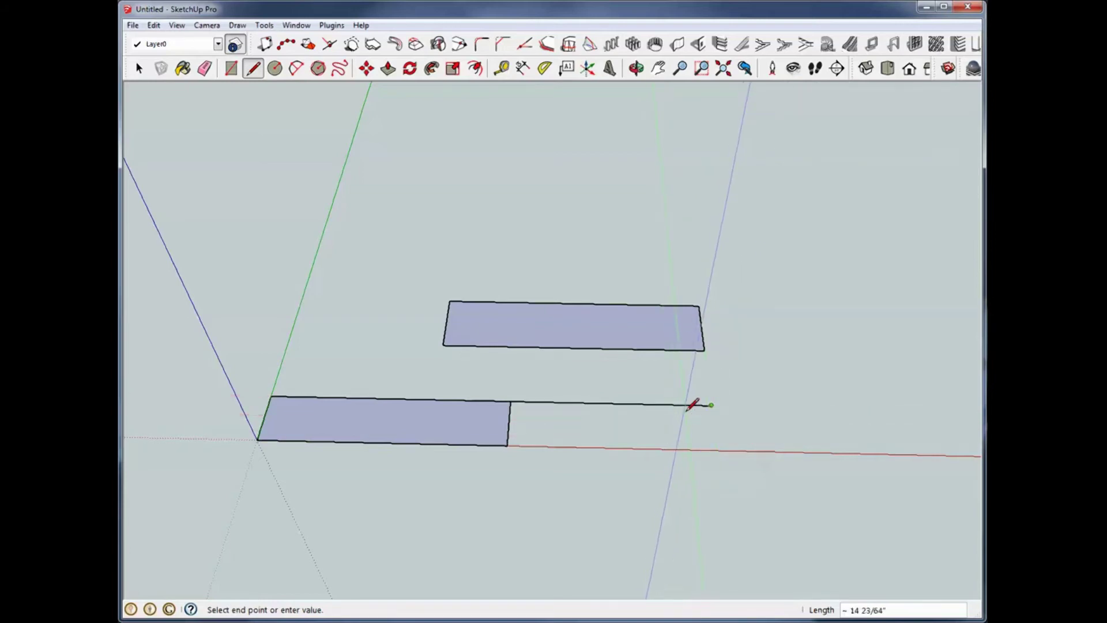
middle_drag(697, 403, 623, 356)
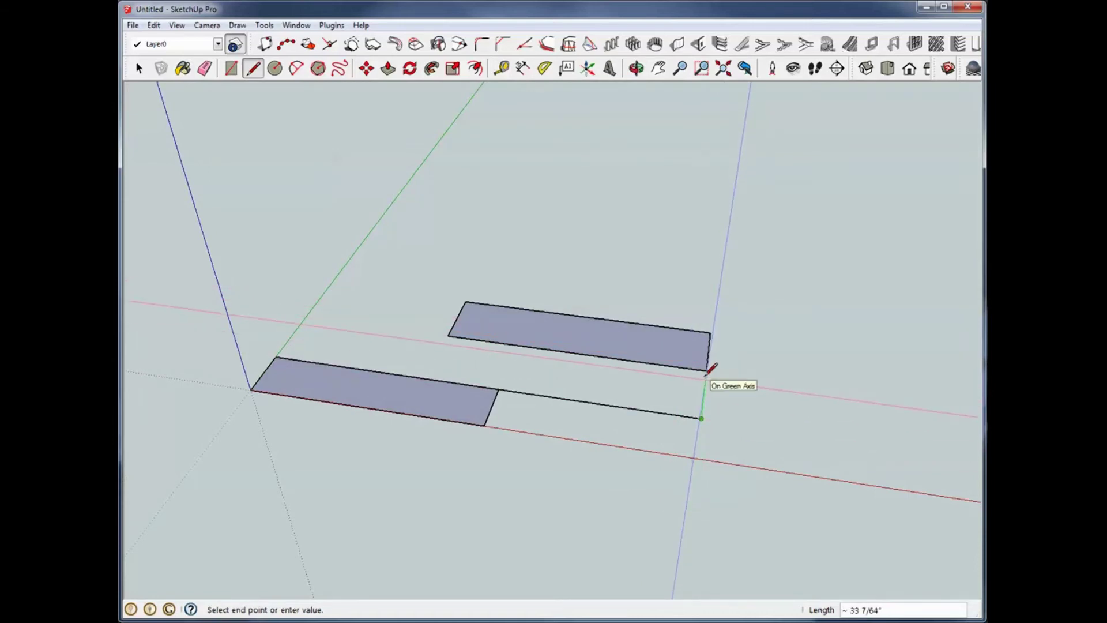
click(706, 371)
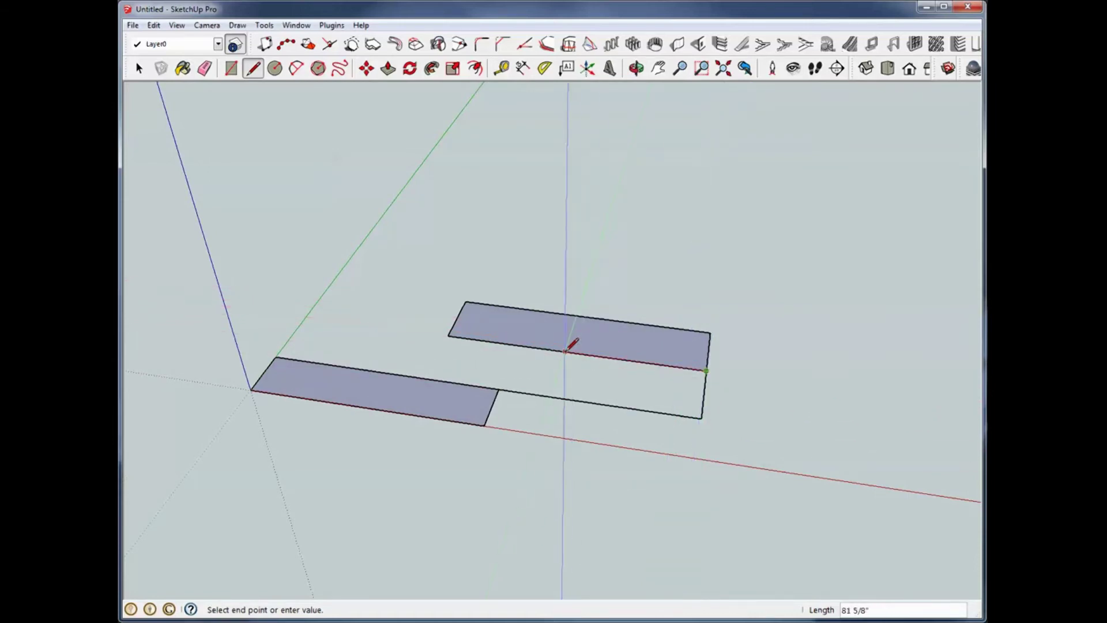
key(Escape)
middle_drag(605, 388, 642, 408)
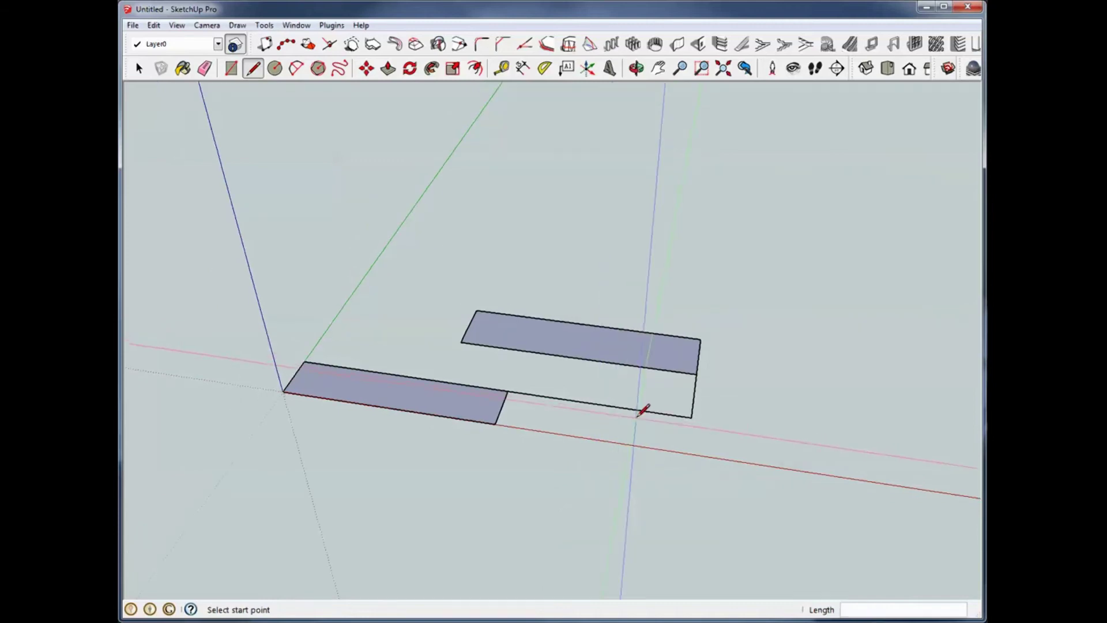
middle_drag(534, 447, 580, 485)
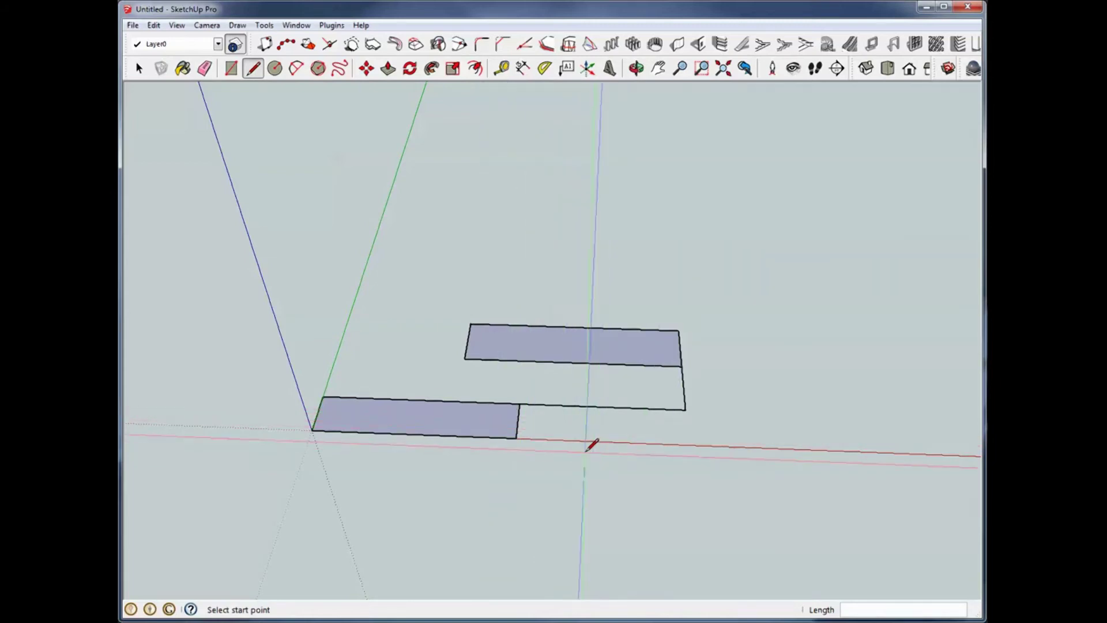
- Extend the front rectangle with a new face up to the connecting edge, then select everything
click(516, 438)
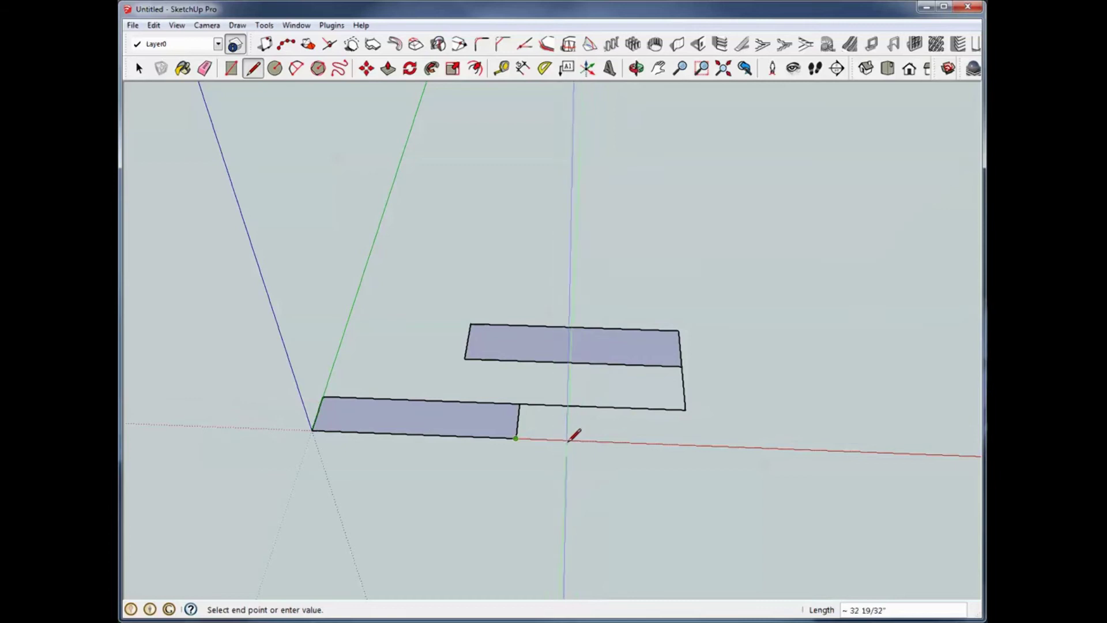
click(602, 441)
click(603, 406)
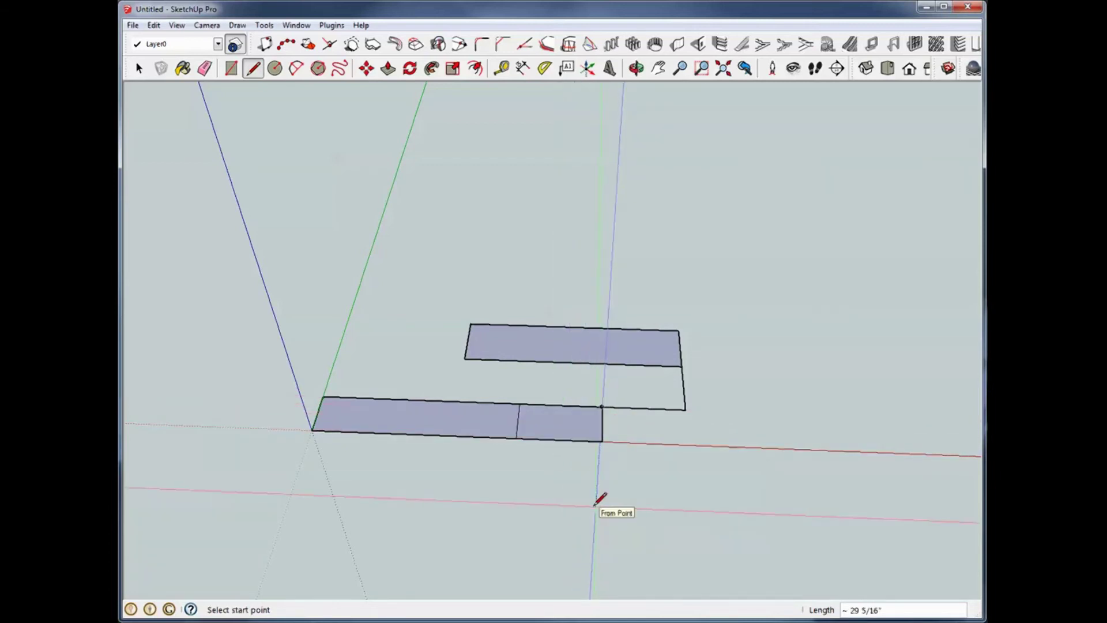
click(138, 68)
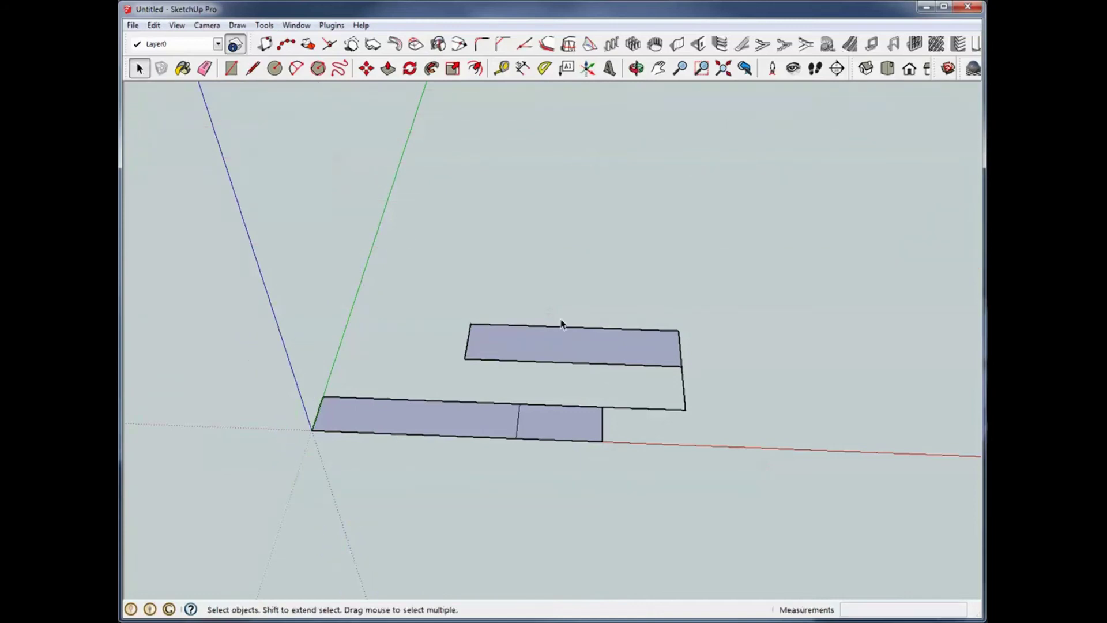
mouse_move(564, 322)
middle_down()
mouse_move(635, 385)
mouse_move(641, 418)
mouse_move(660, 413)
mouse_move(635, 369)
middle_up()
drag(235, 243, 758, 482)
- Delete the selection and draw a triangle from the origin, up the blue axis, to the red axis
key(Delete)
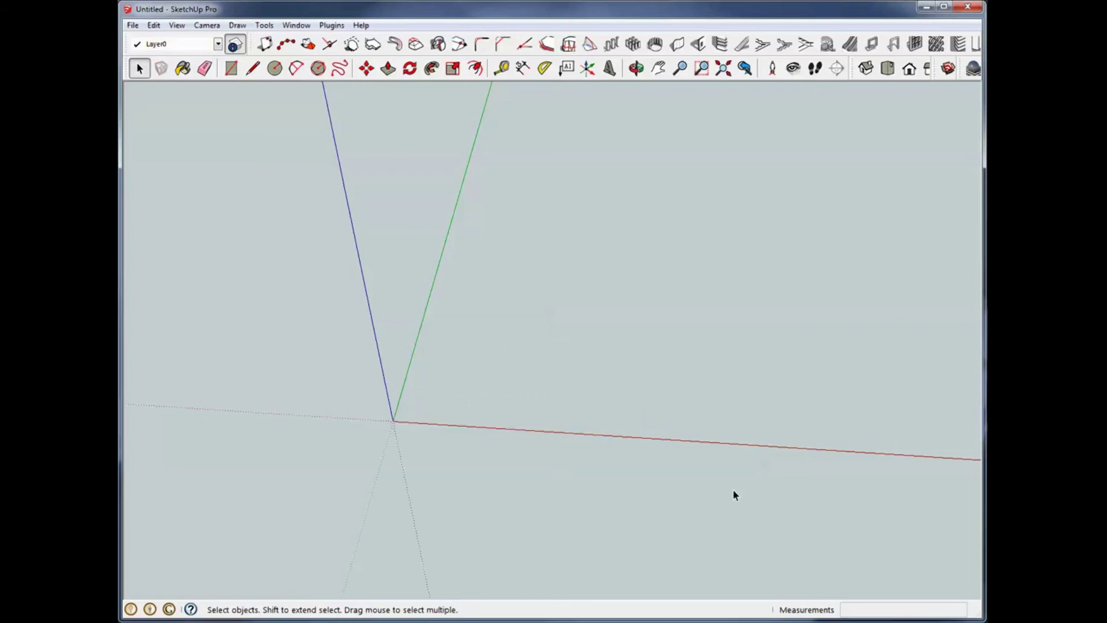
click(231, 69)
click(253, 70)
click(393, 421)
click(328, 109)
click(747, 444)
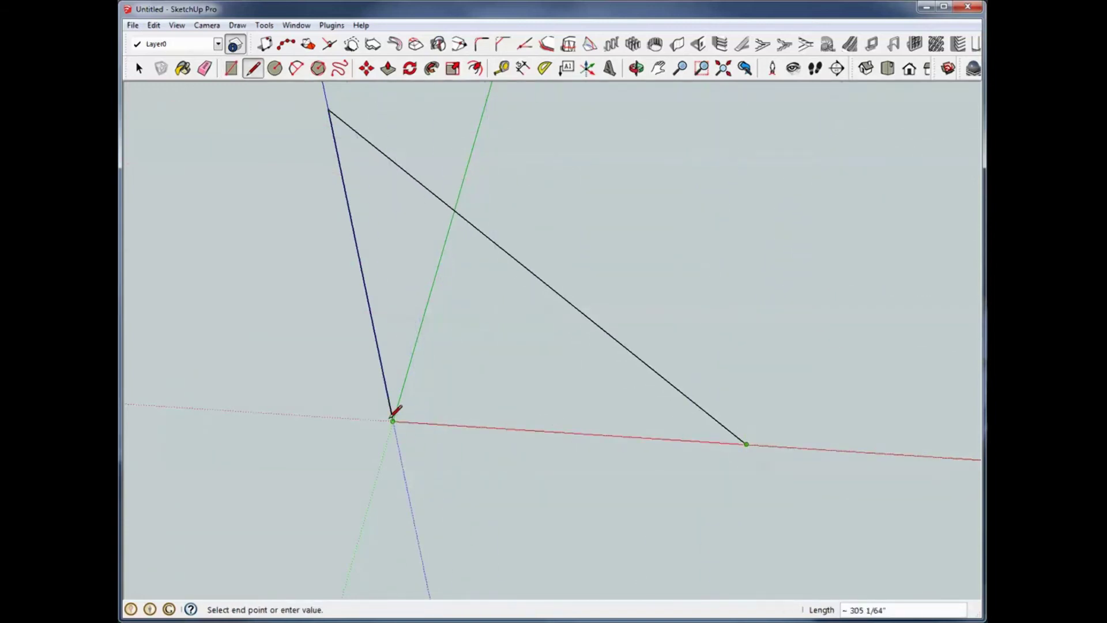
click(393, 421)
- Orbit around the new triangle to view it face-on
key(space)
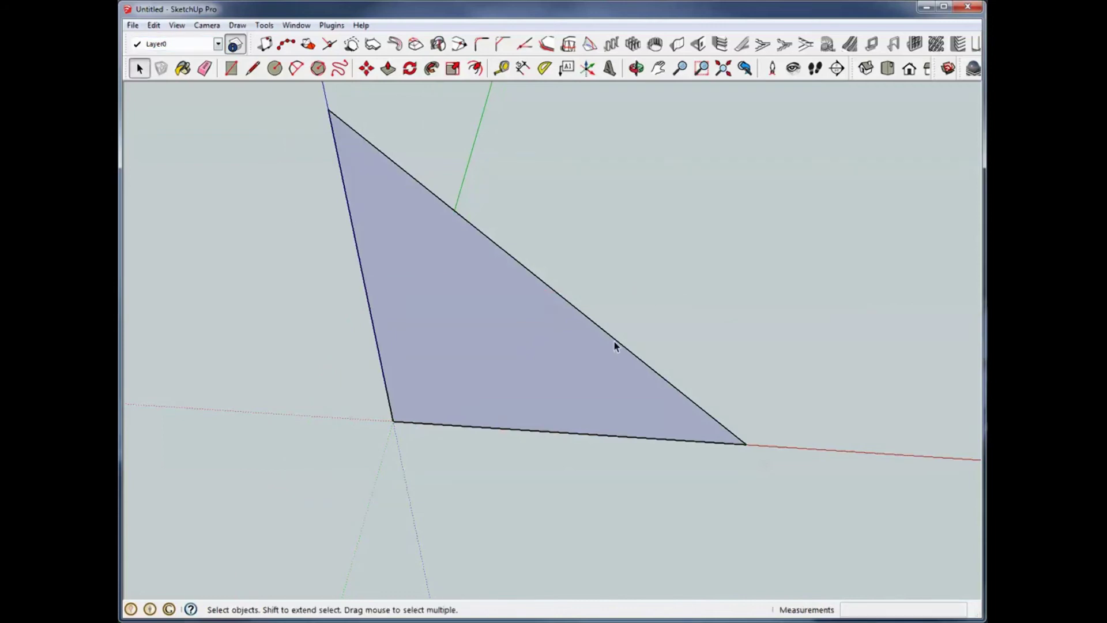
key(o)
drag(616, 343, 682, 249)
key(space)
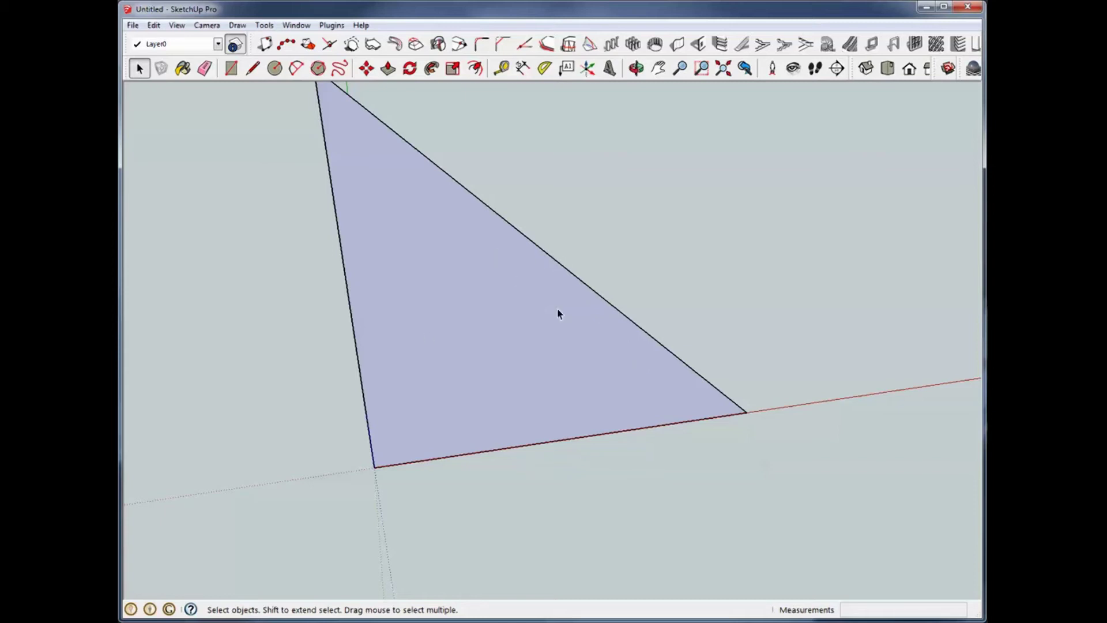
middle_drag(582, 304, 522, 199)
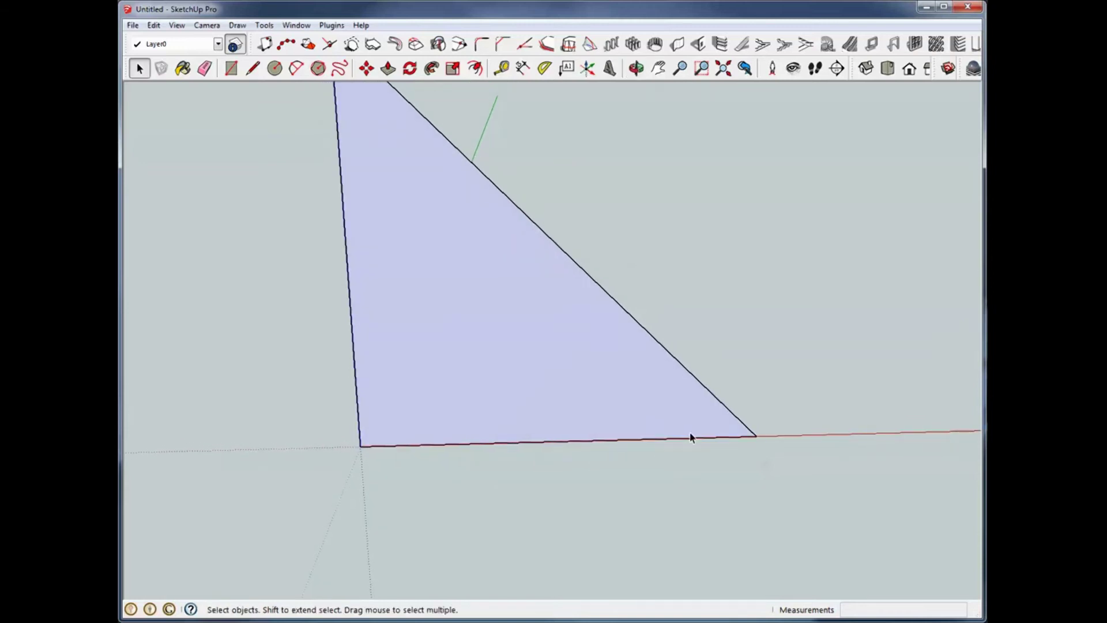
- Draw an edge from the triangle's bottom edge parallel to its sloped side
key(l)
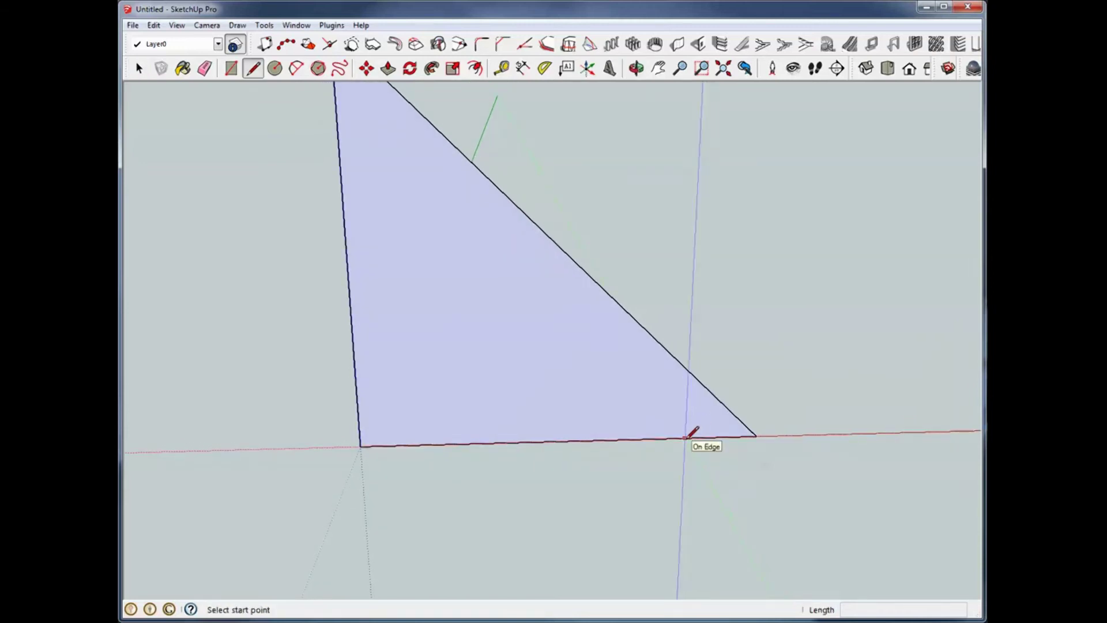
click(686, 438)
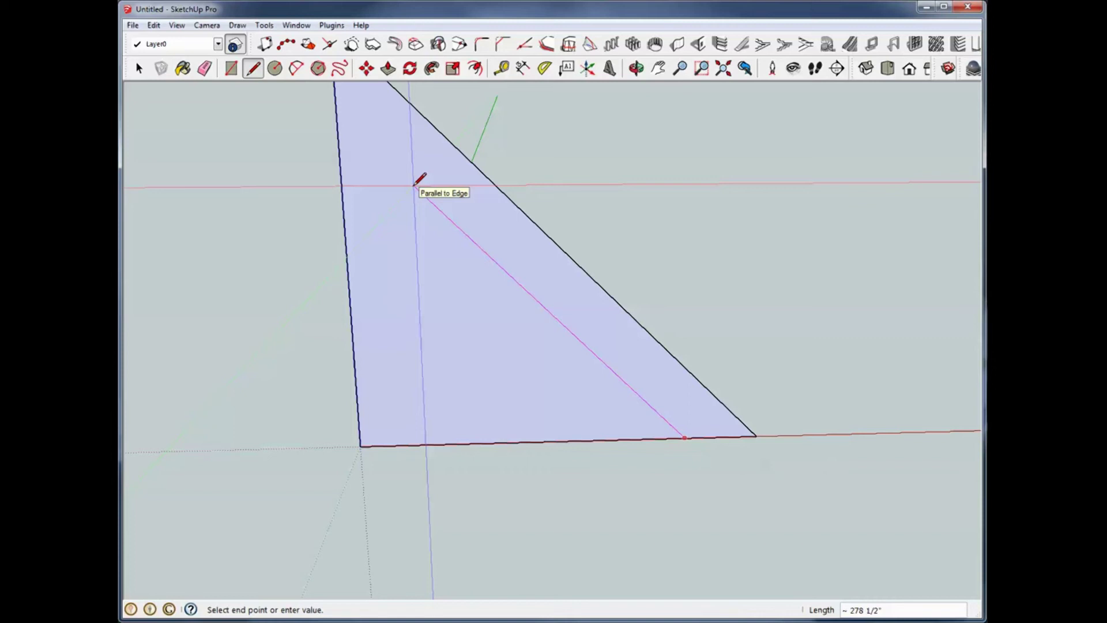
click(413, 186)
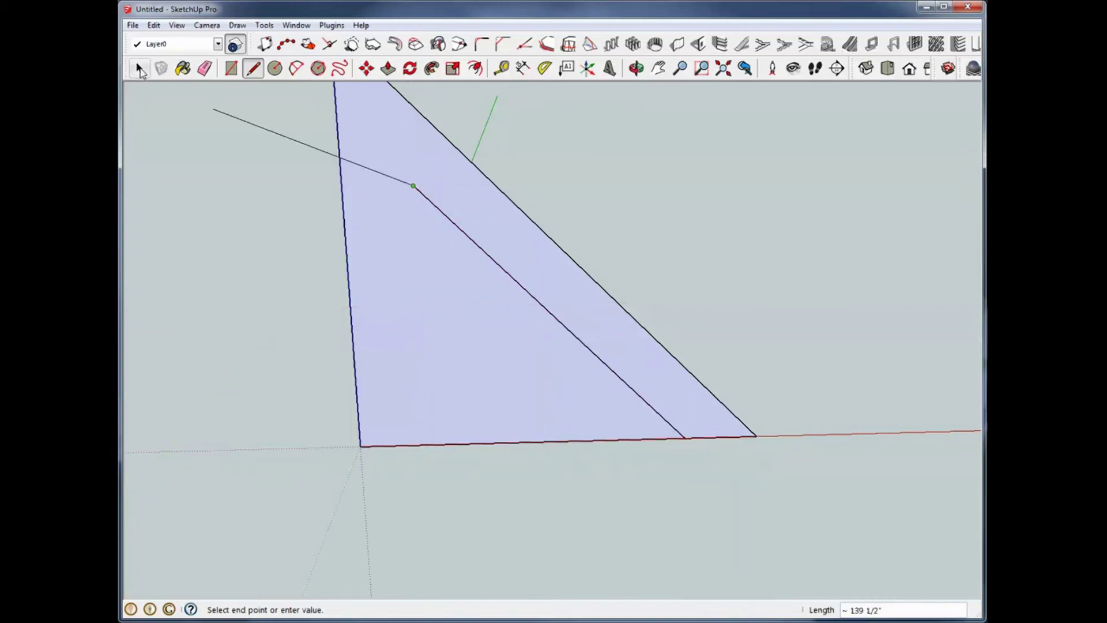
click(141, 71)
- Window-select the whole triangle and delete it
scroll(246, 441, down, 1)
scroll(311, 456, down, 1)
scroll(376, 465, down, 1)
scroll(403, 331, down, 1)
mouse_move(271, 141)
middle_down()
mouse_move(383, 206)
mouse_move(359, 158)
mouse_move(258, 138)
middle_up()
drag(267, 154, 694, 469)
key(Delete)
middle_drag(430, 364, 322, 289)
- Draw a long rectangle on the ground starting at the origin
click(236, 69)
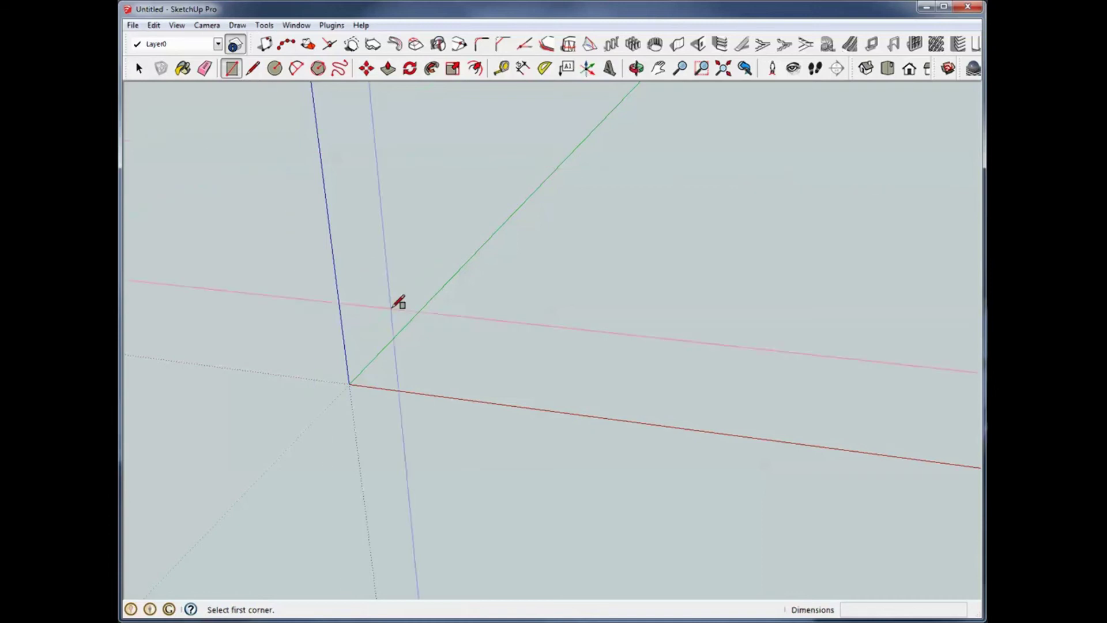
click(349, 384)
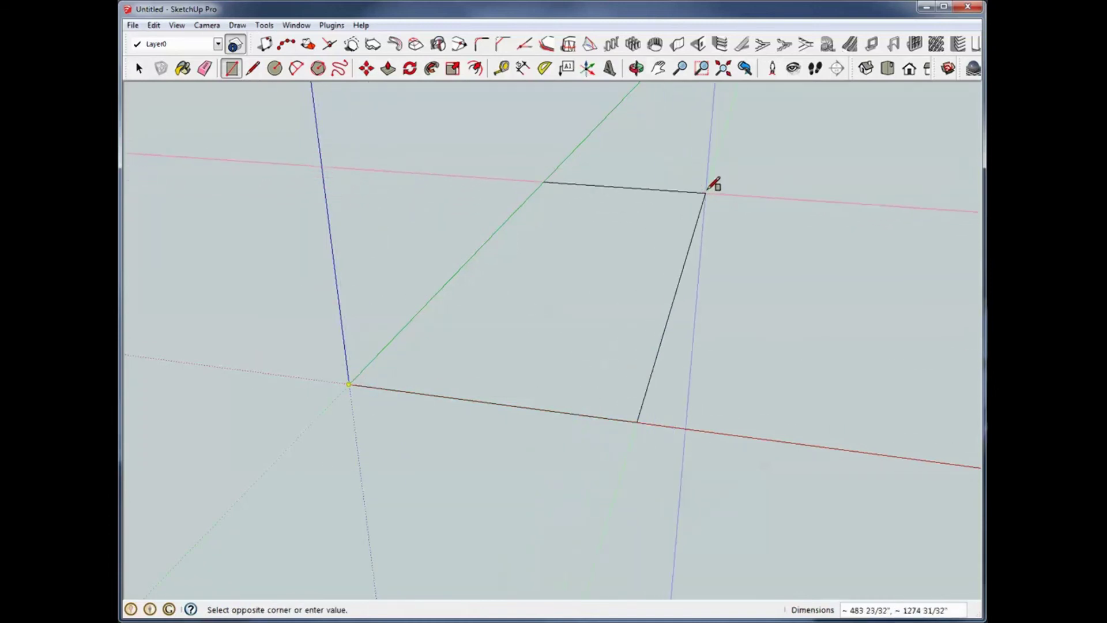
click(715, 183)
click(138, 69)
- Push/Pull the rectangle face upward into a tall box and orbit to inspect it
middle_drag(565, 269, 512, 336)
click(546, 293)
key(p)
drag(551, 314, 501, 156)
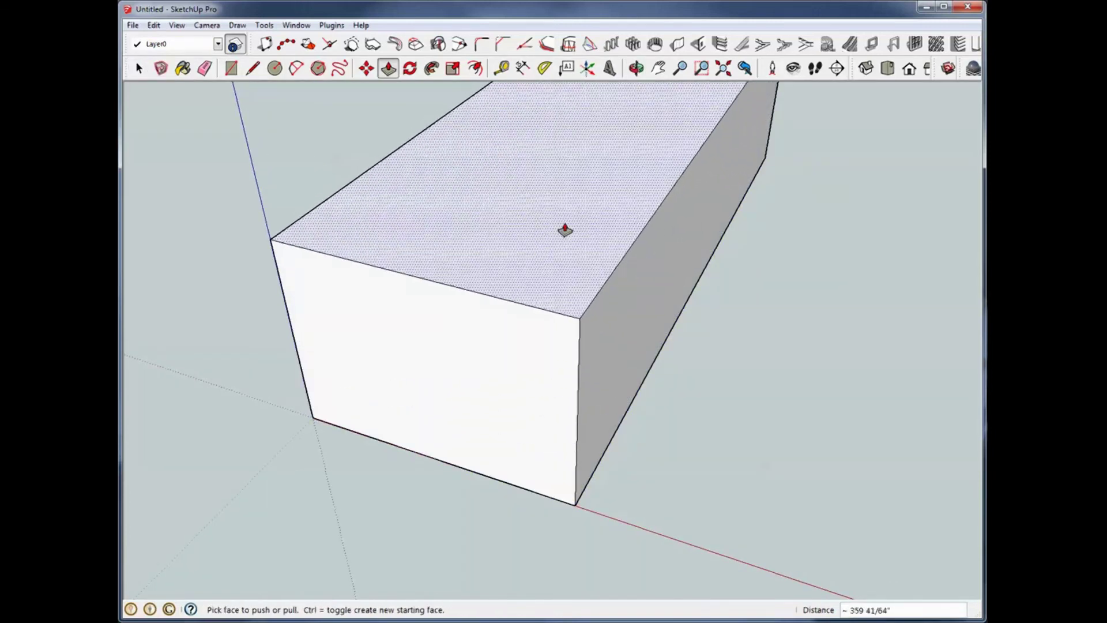
middle_drag(565, 230, 615, 322)
scroll(763, 332, down, 1)
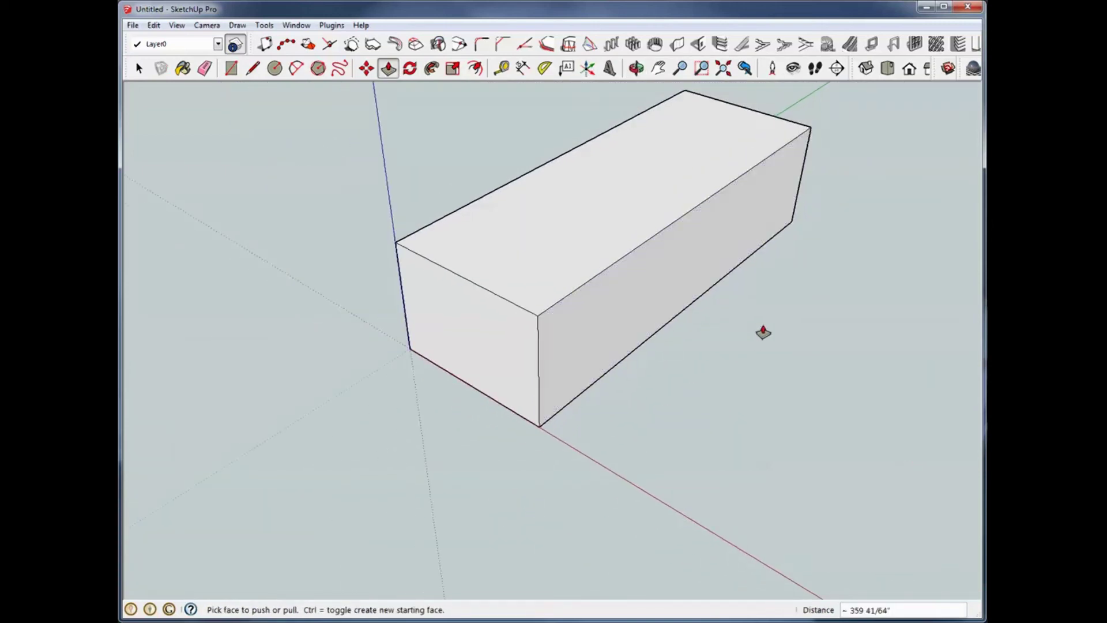
middle_drag(763, 332, 594, 458)
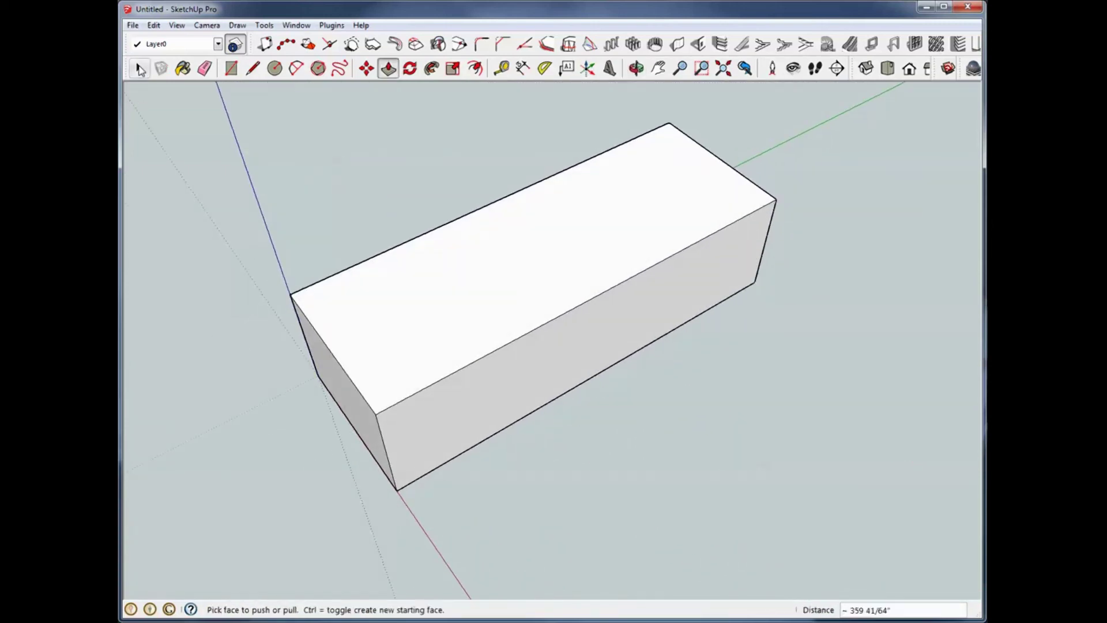
- Draw a line across the box top between the midpoints of its two end edges
click(139, 70)
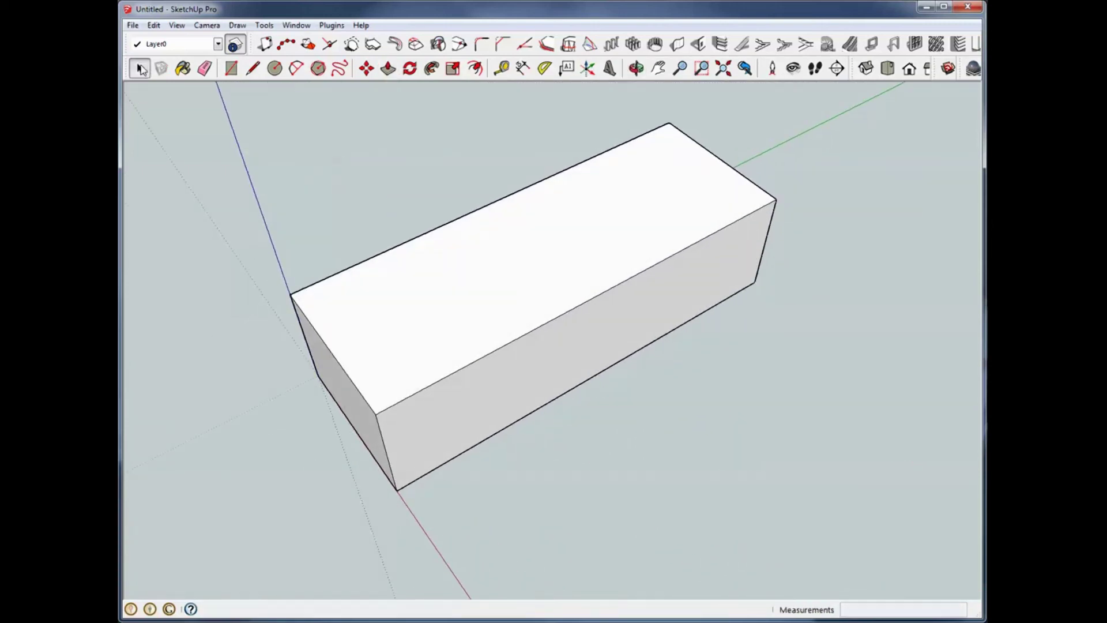
click(253, 68)
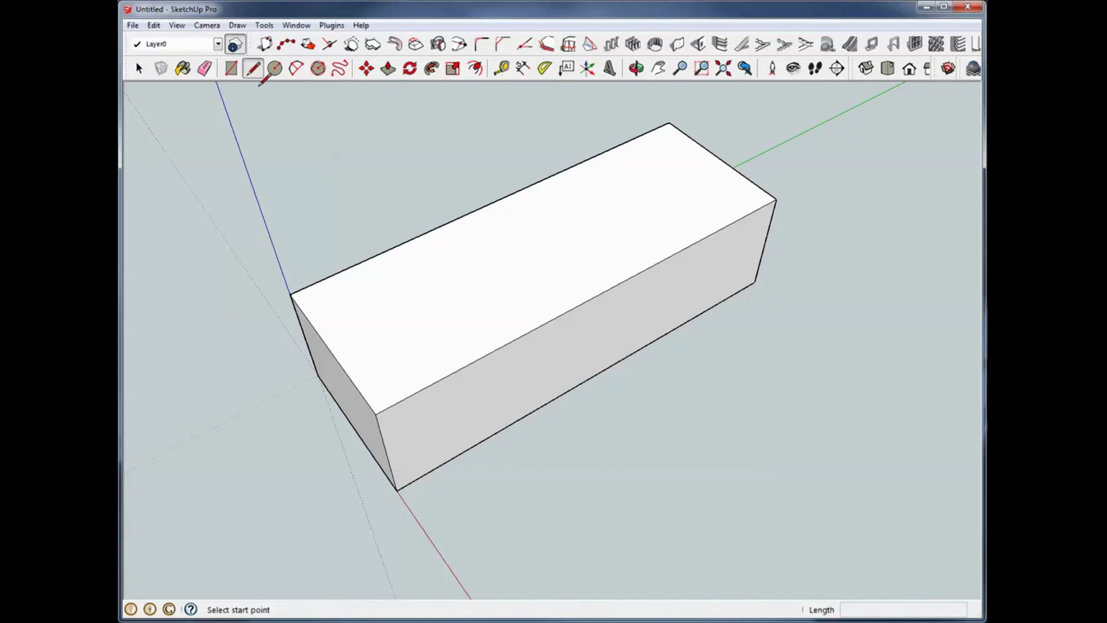
click(330, 350)
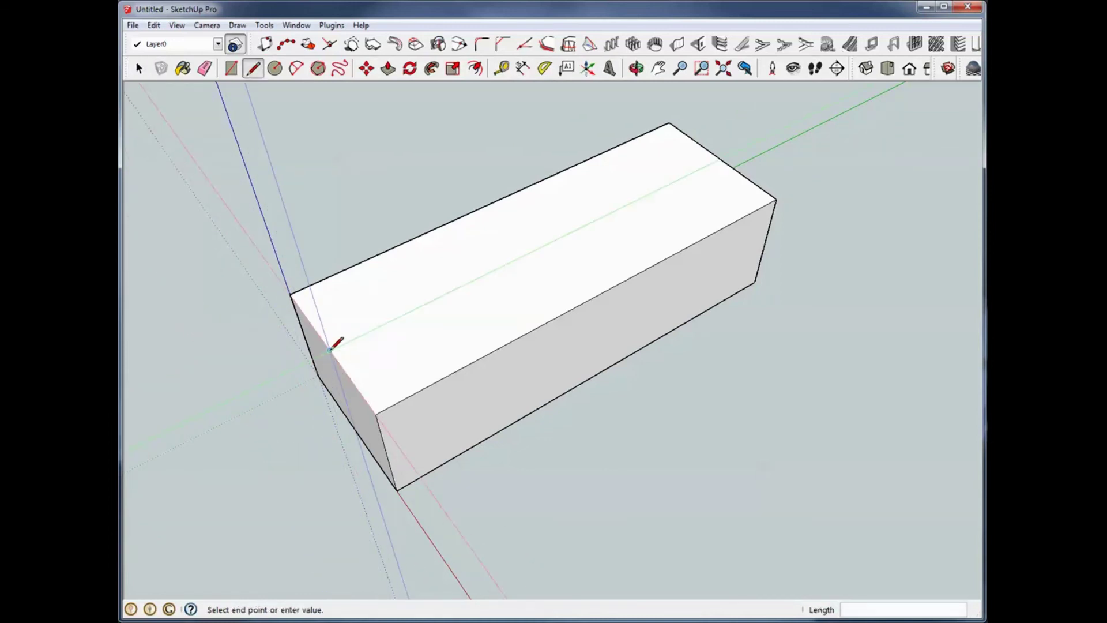
click(721, 158)
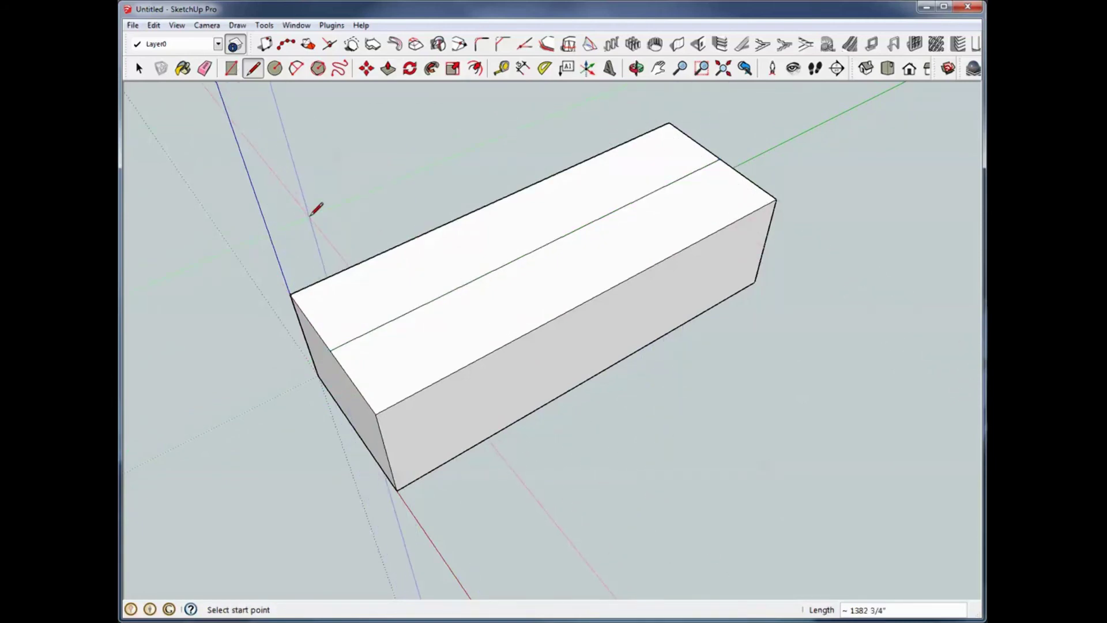
- Move the new centre edge straight up along the blue axis to form the roof ridge
key(m)
key(space)
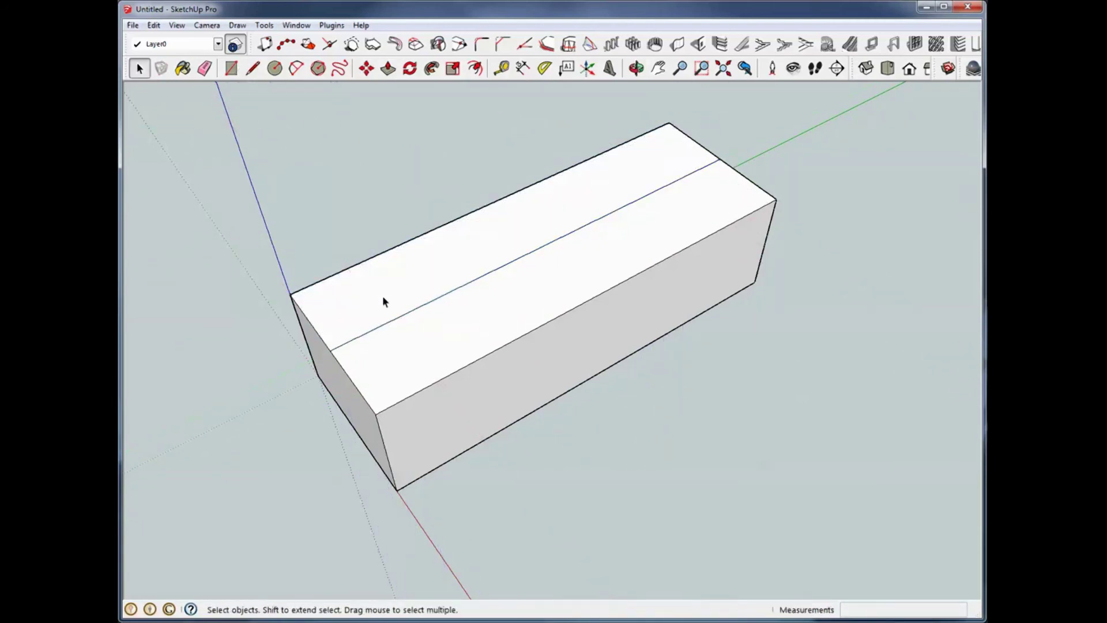
click(392, 321)
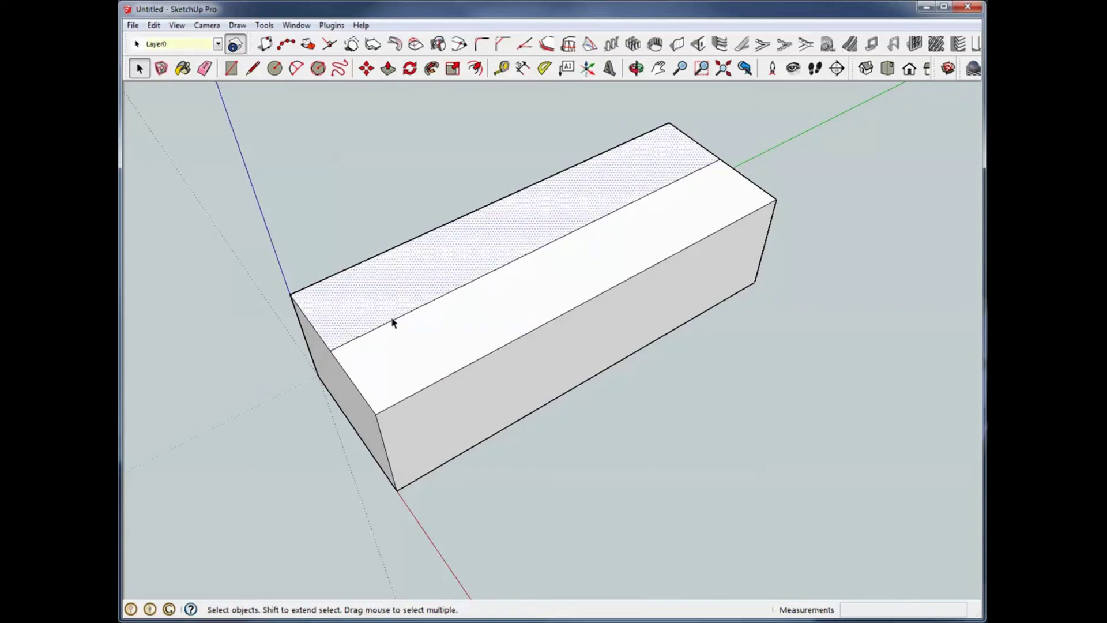
click(392, 319)
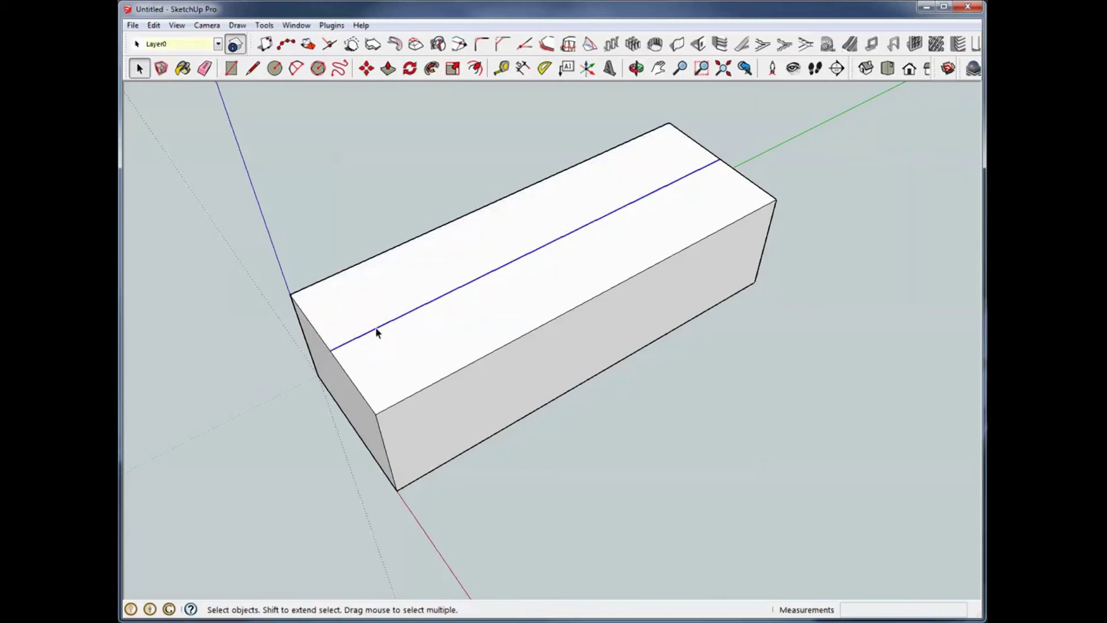
key(m)
click(375, 326)
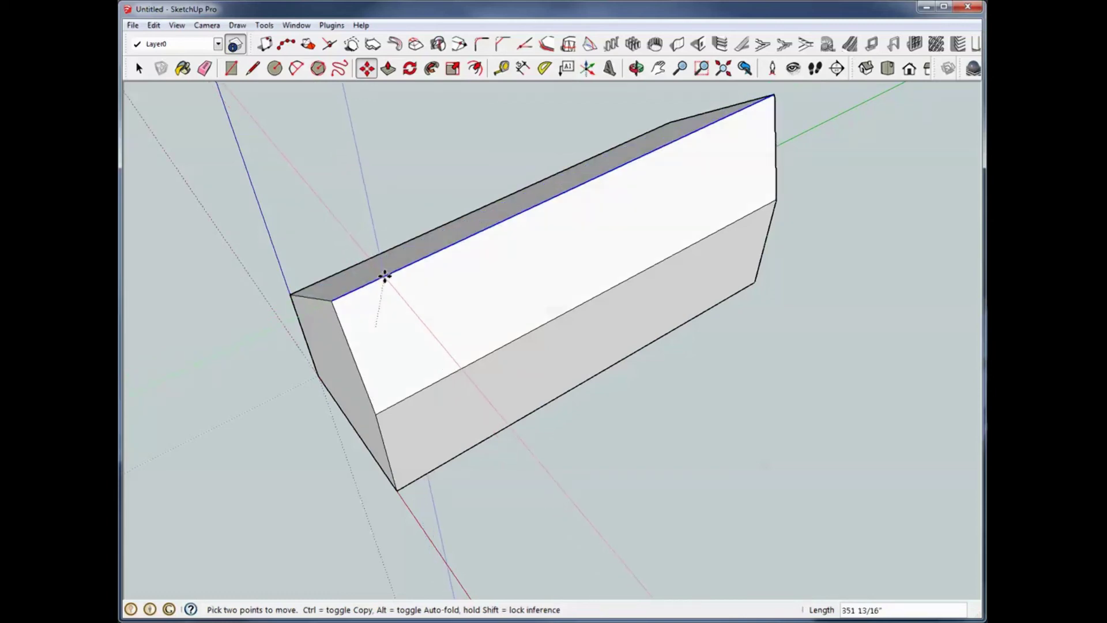
middle_drag(378, 301, 524, 223)
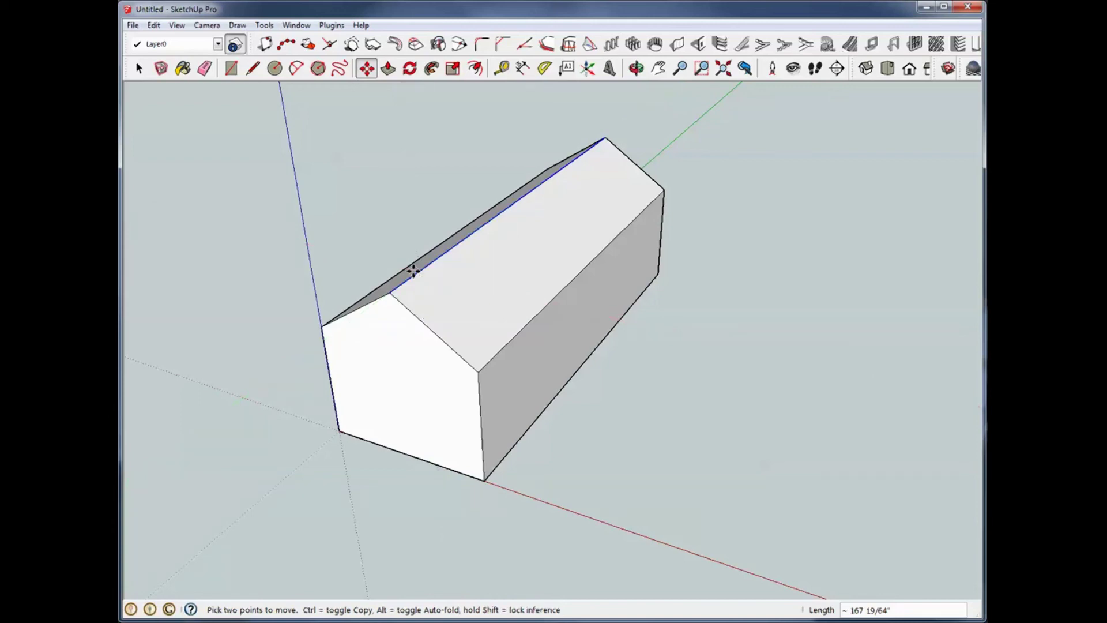
click(413, 275)
scroll(413, 274, up, 1)
key(space)
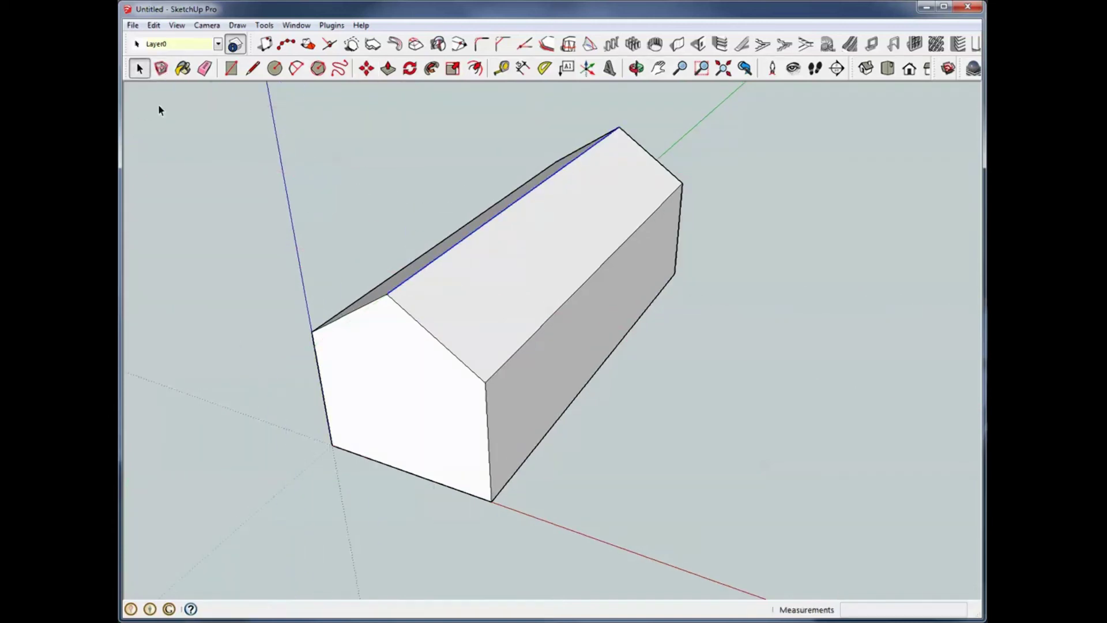
- Outline a small upright rectangle on the roof slope near the gable end
scroll(463, 341, up, 3)
key(o)
drag(445, 297, 390, 247)
key(space)
click(252, 68)
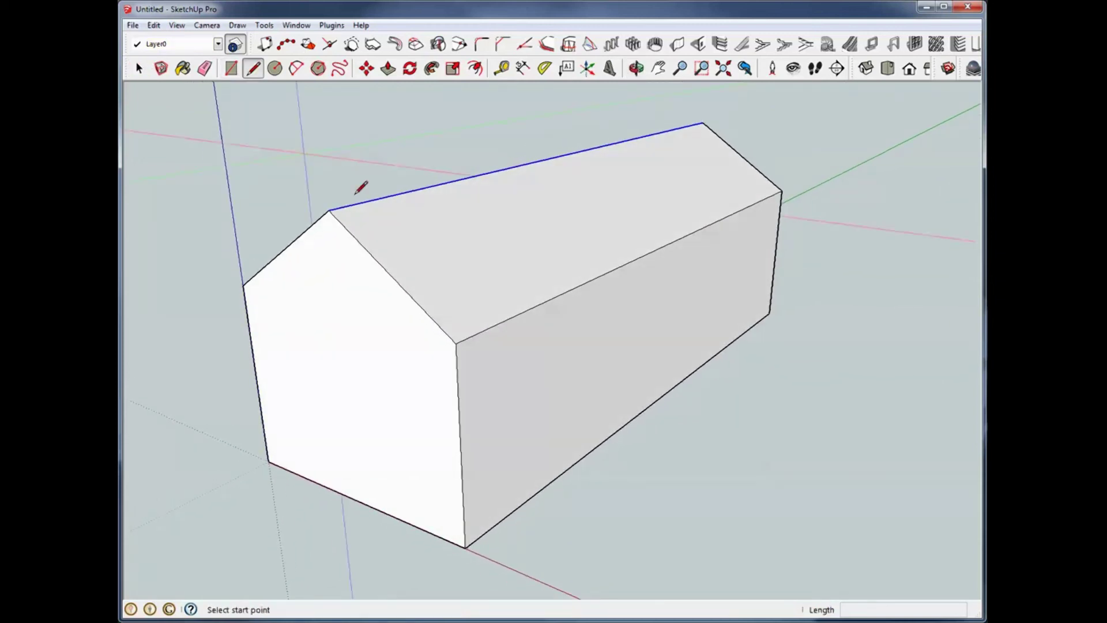
click(365, 249)
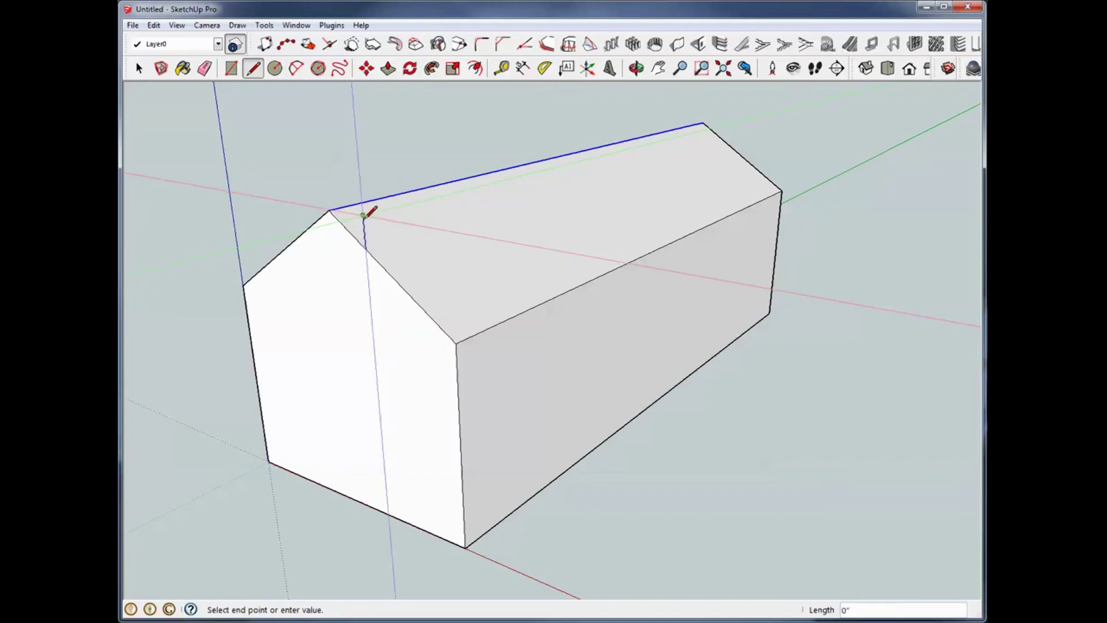
click(364, 216)
key(space)
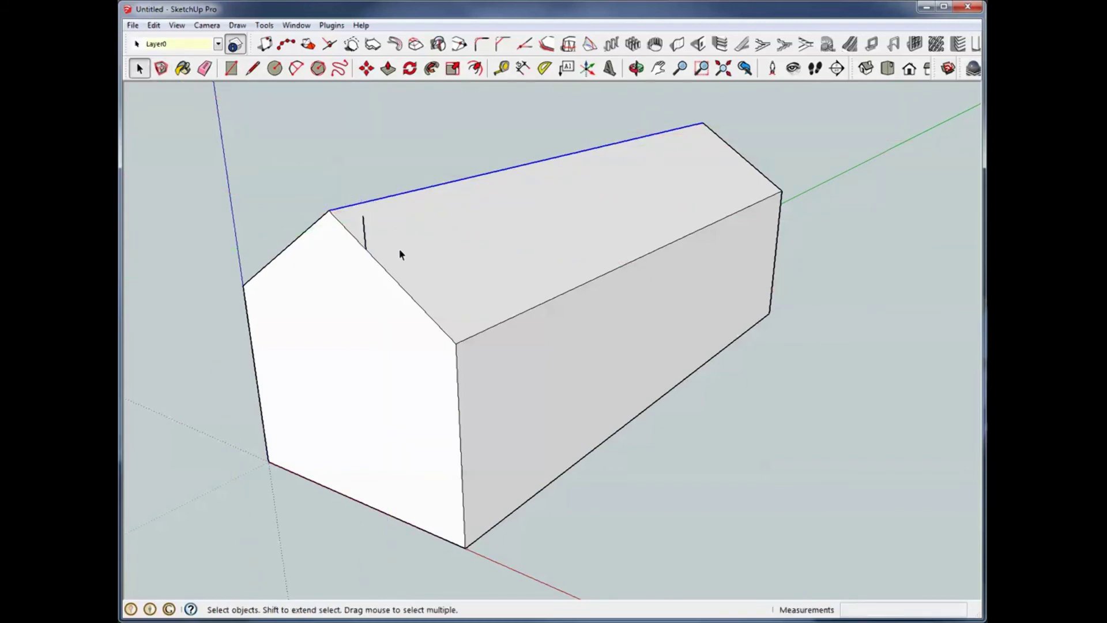
key(l)
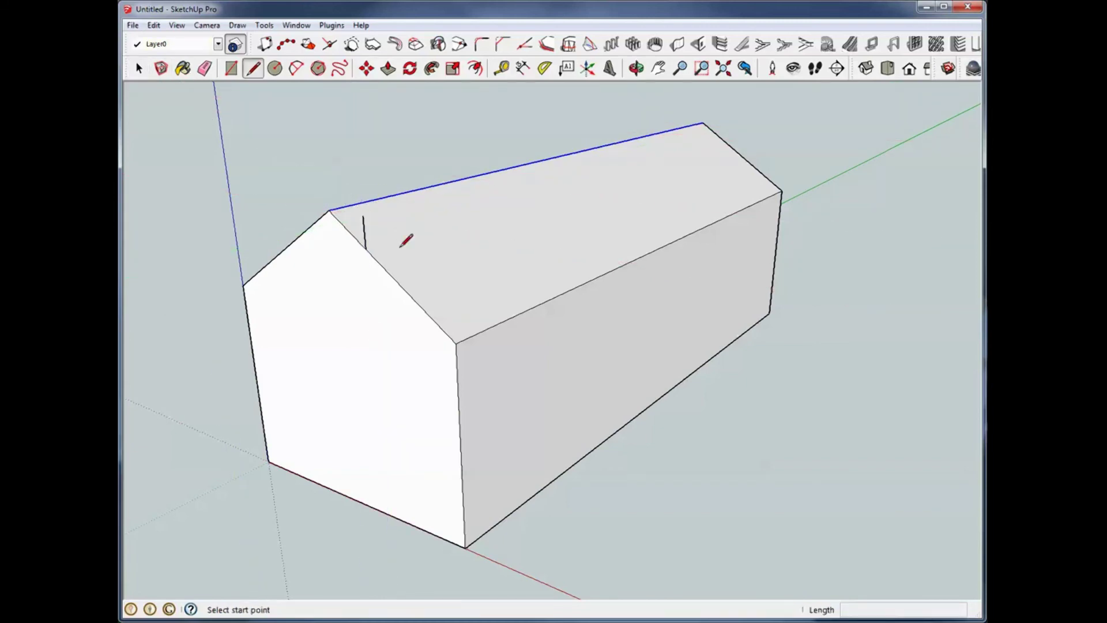
click(398, 284)
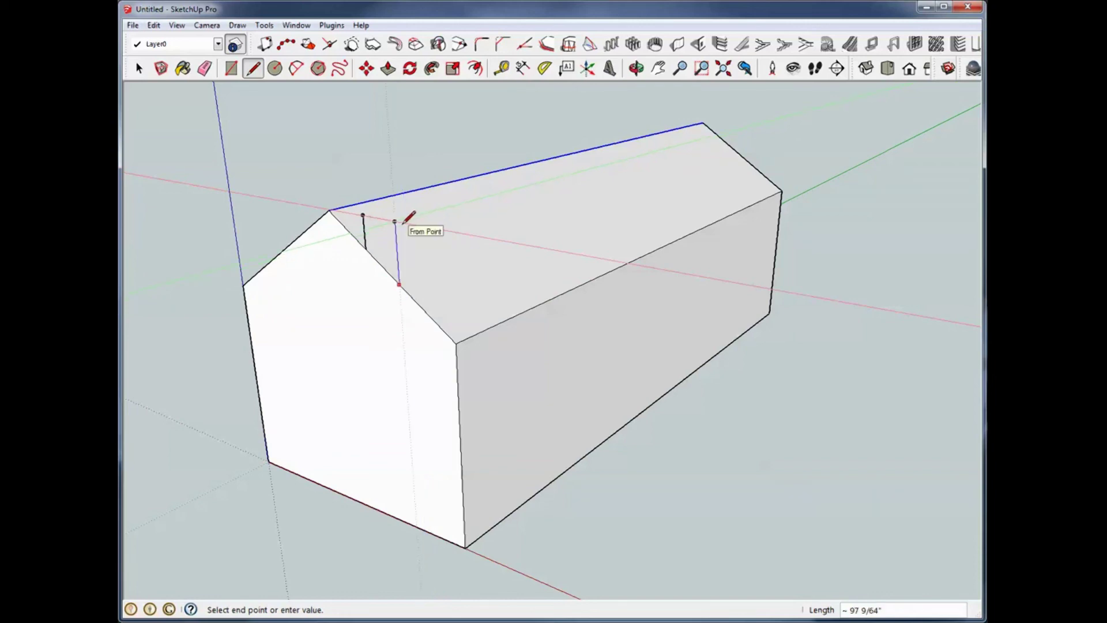
click(395, 222)
click(363, 215)
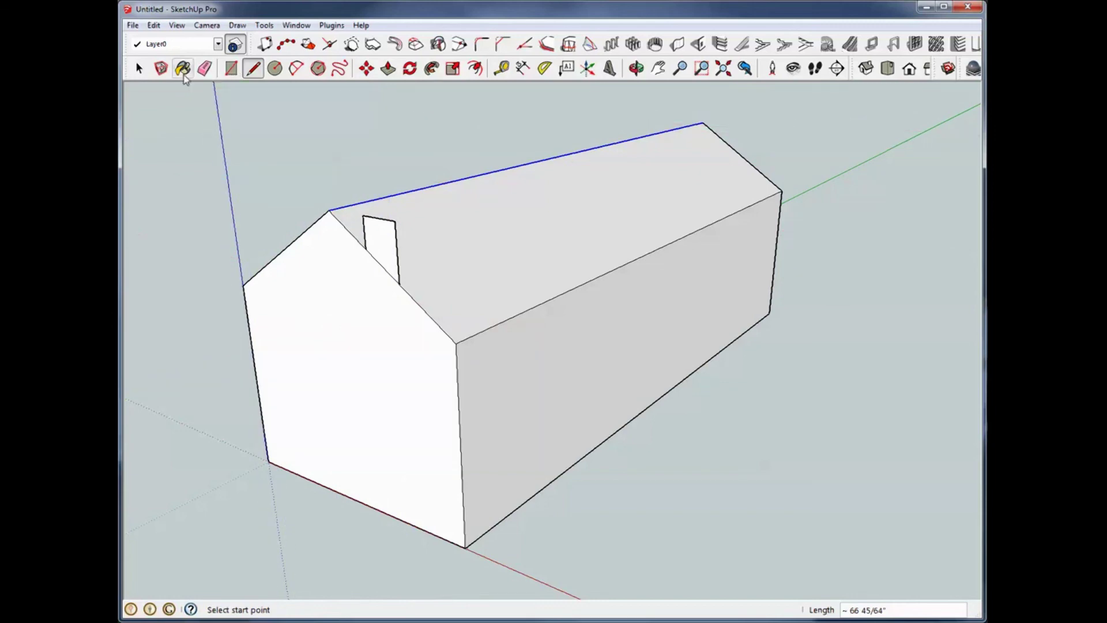
- Push/Pull the rectangle face upward into a chimney box
click(140, 68)
click(378, 240)
key(p)
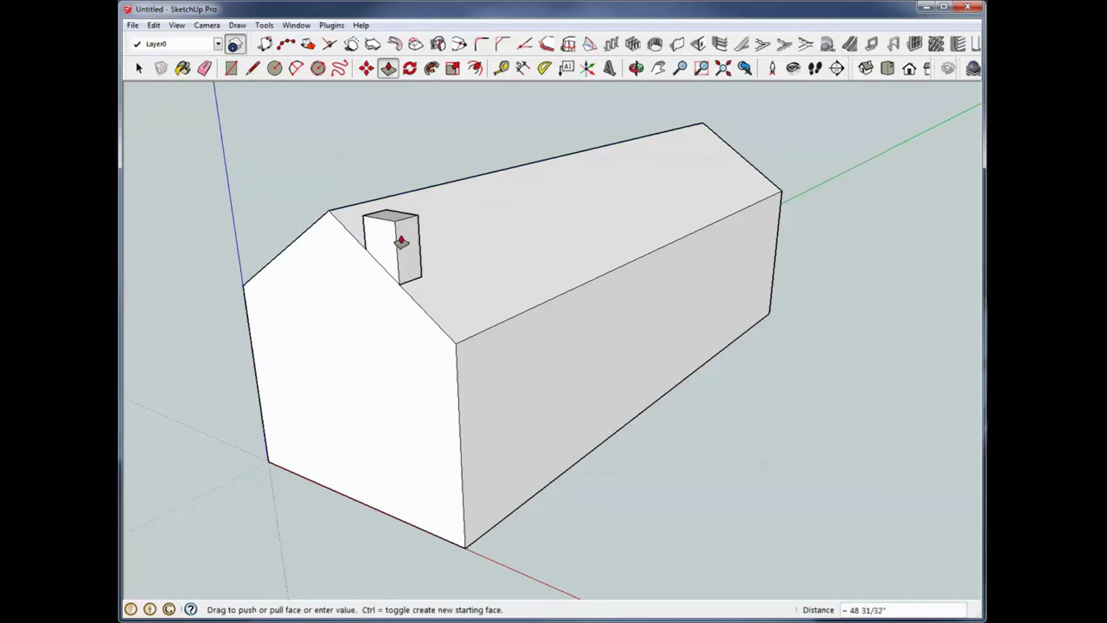
click(390, 219)
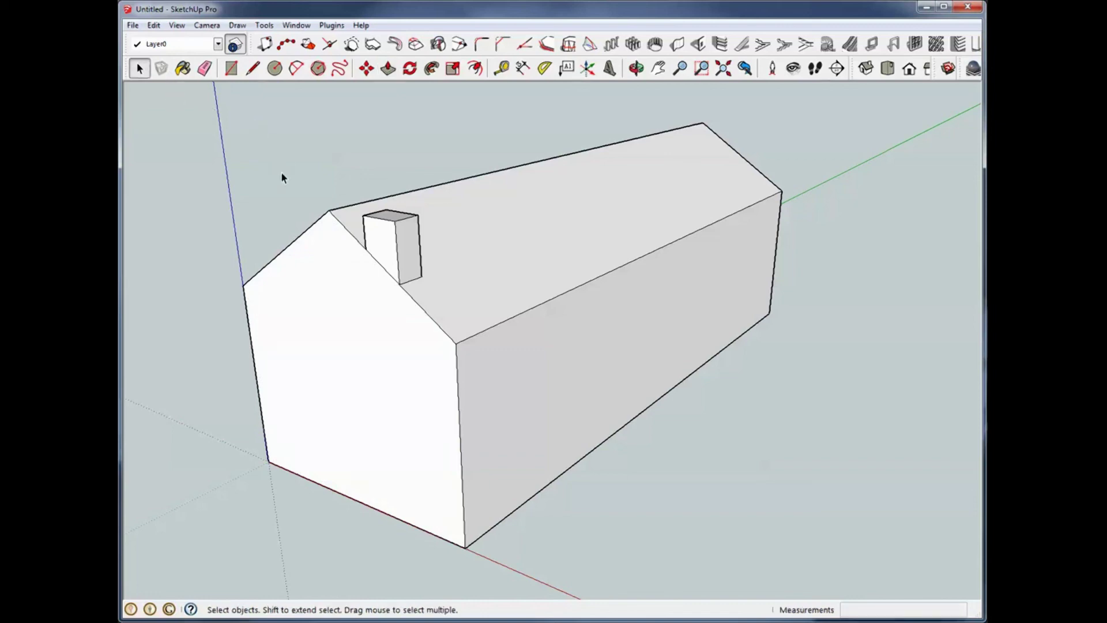
- Trace a four-sided ground slab from the house's bottom corner, closing at its base edge
middle_drag(299, 178, 180, 185)
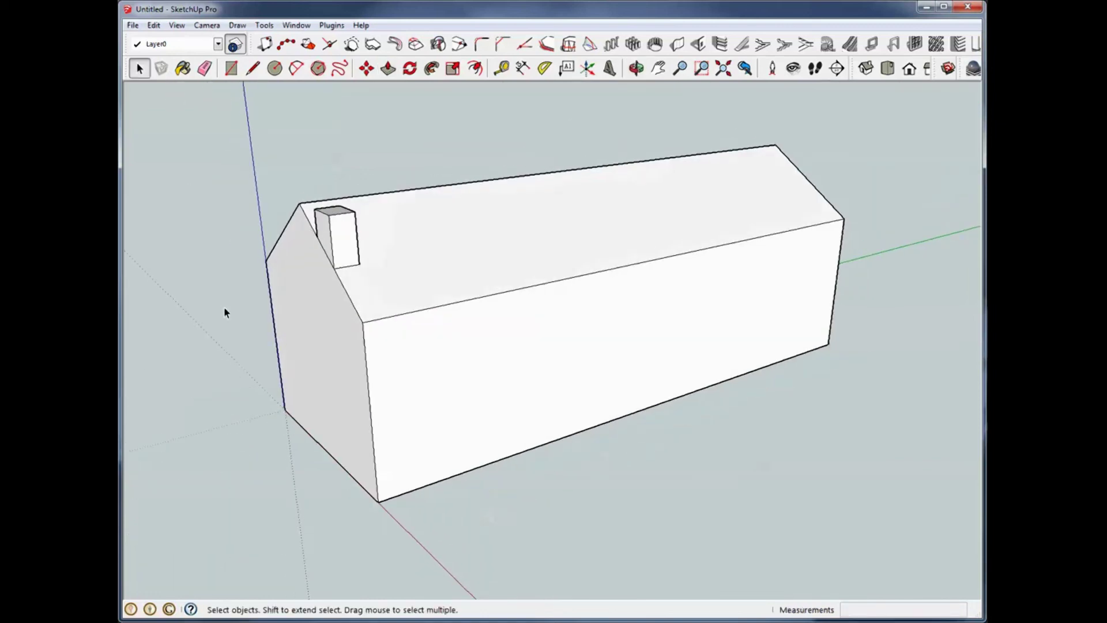
middle_drag(259, 314, 325, 334)
scroll(408, 383, down, 3)
middle_drag(494, 358, 390, 391)
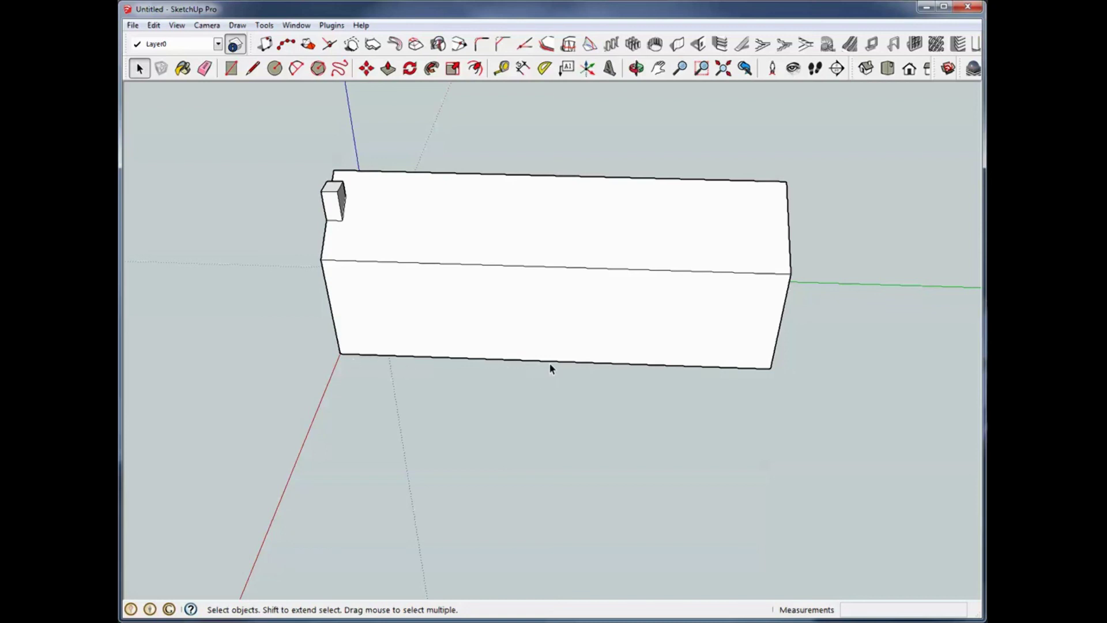
click(253, 68)
click(341, 353)
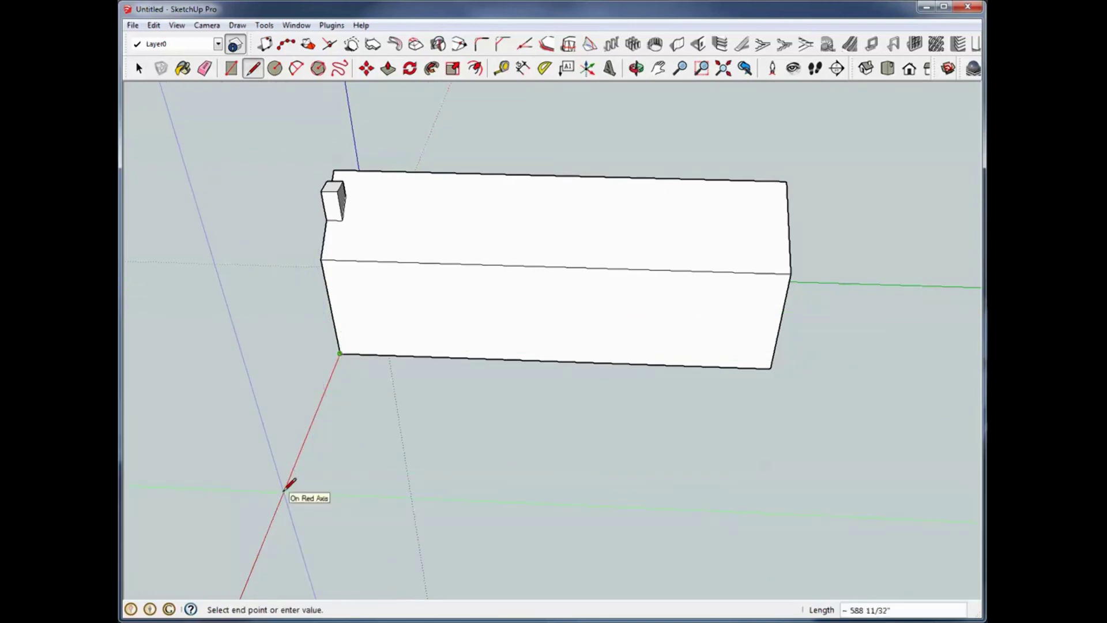
click(283, 492)
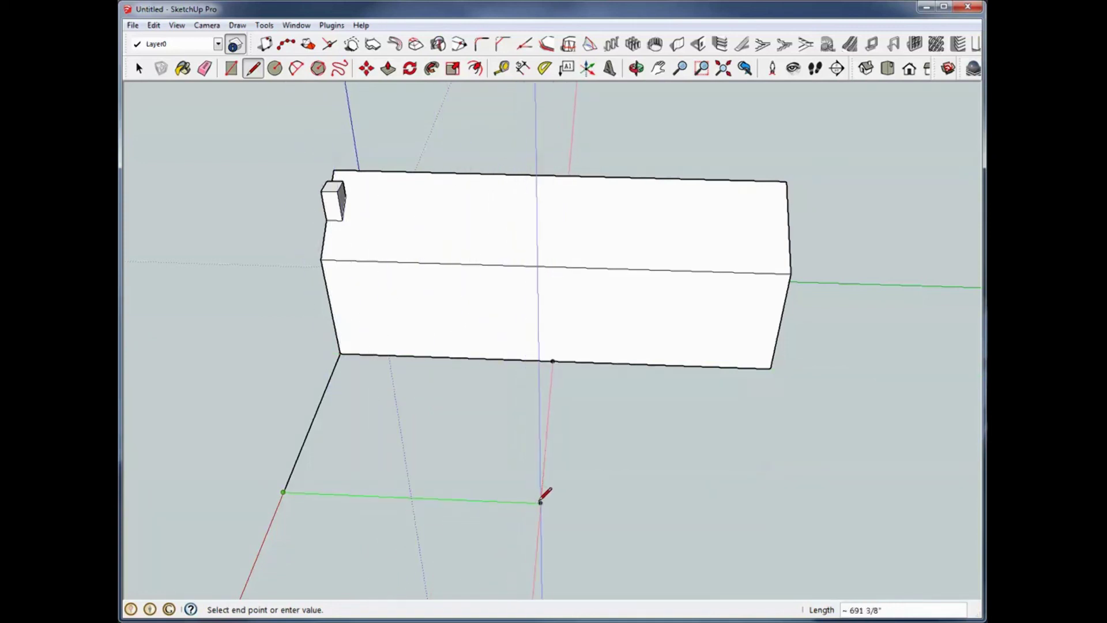
click(541, 502)
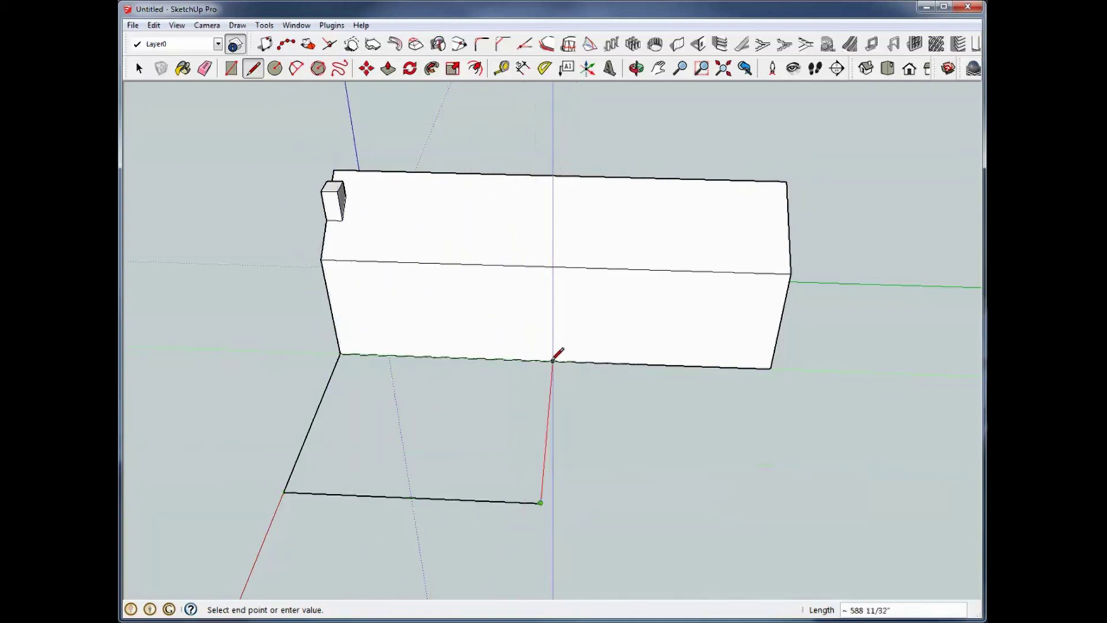
click(552, 362)
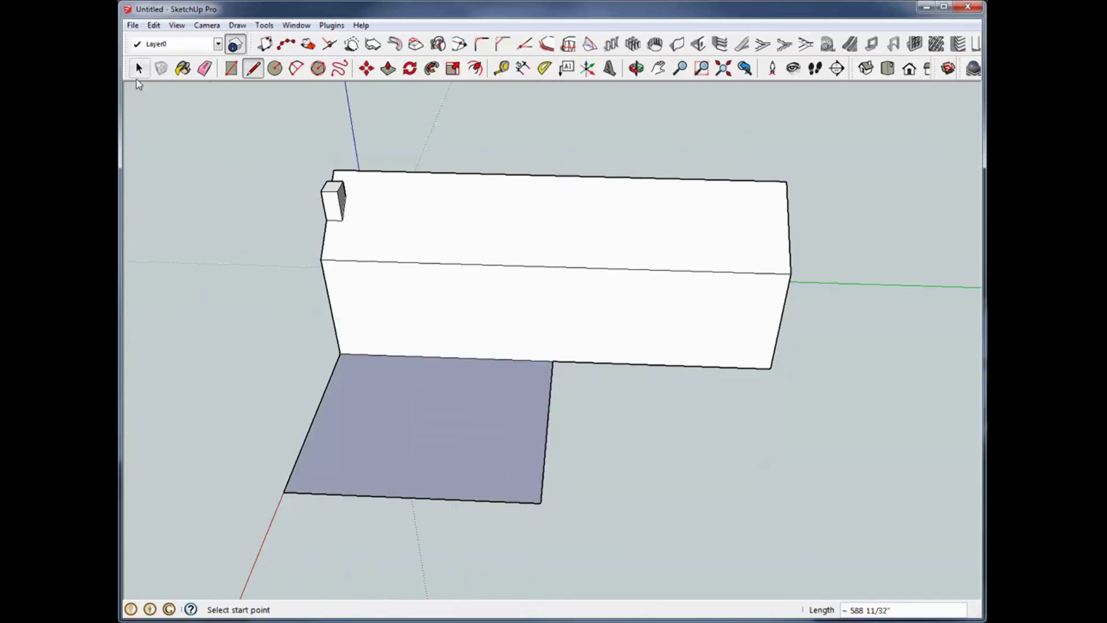
key(space)
mouse_move(213, 167)
middle_down()
mouse_move(474, 198)
mouse_move(506, 93)
mouse_move(491, 108)
middle_up()
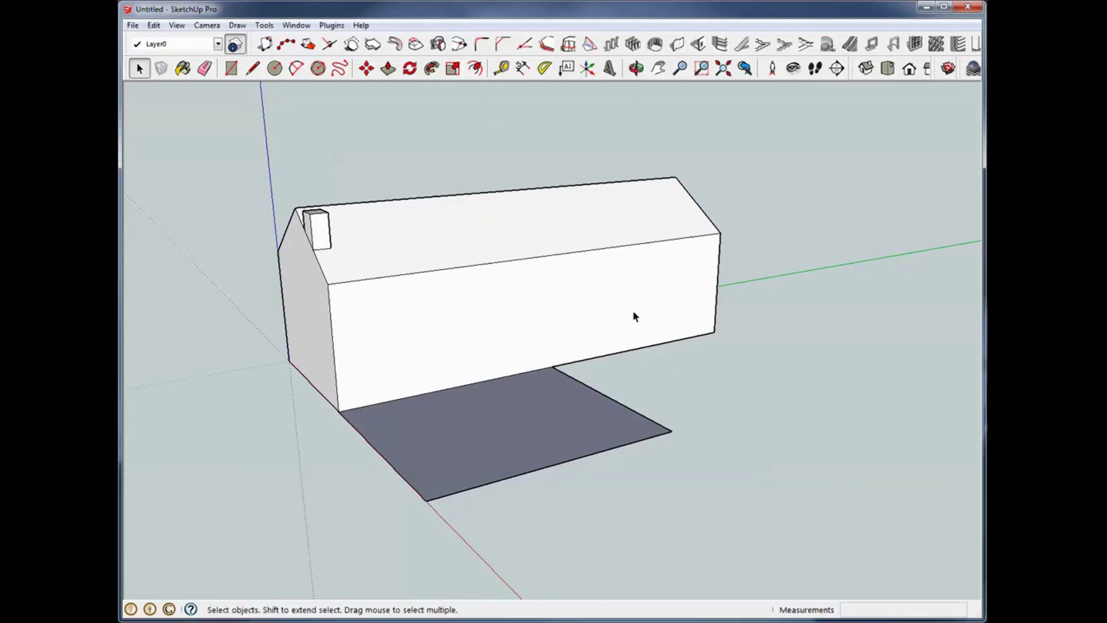
middle_drag(638, 314, 480, 462)
scroll(502, 447, down, 2)
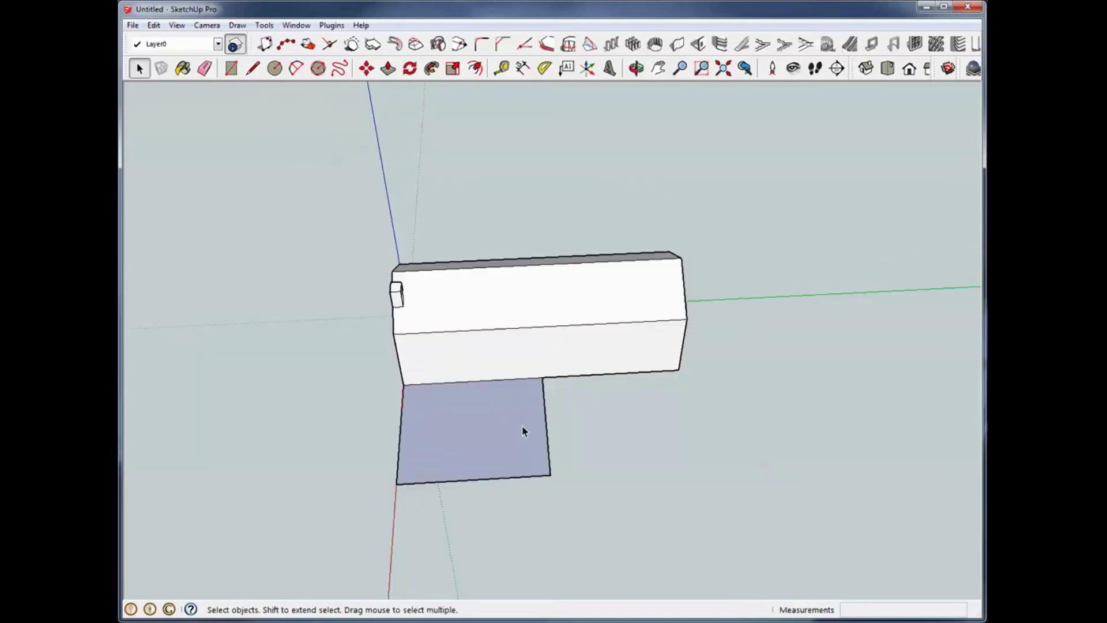